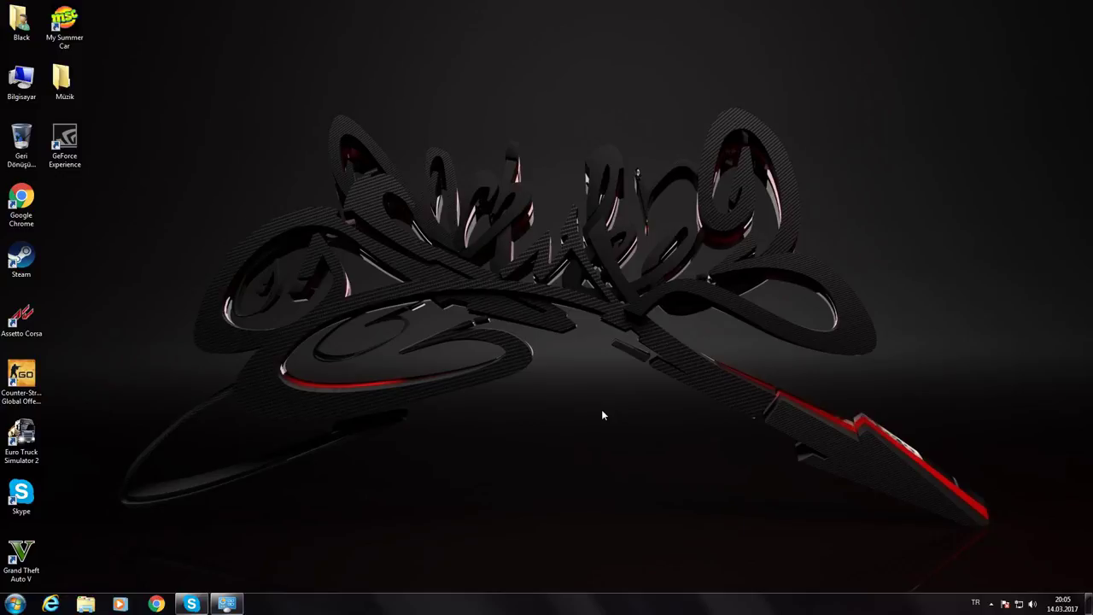
pyautogui.rightClick(443, 306)
pyautogui.click(480, 339)
pyautogui.rightClick(209, 226)
pyautogui.rightClick(217, 73)
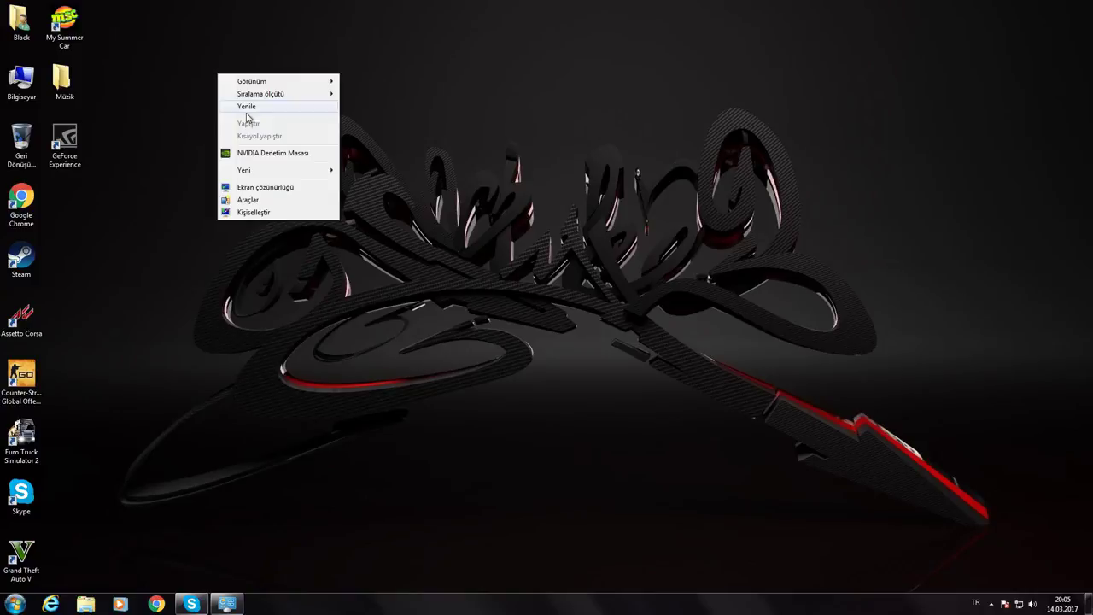
pyautogui.click(249, 108)
pyautogui.rightClick(101, 47)
pyautogui.click(141, 86)
pyautogui.rightClick(141, 82)
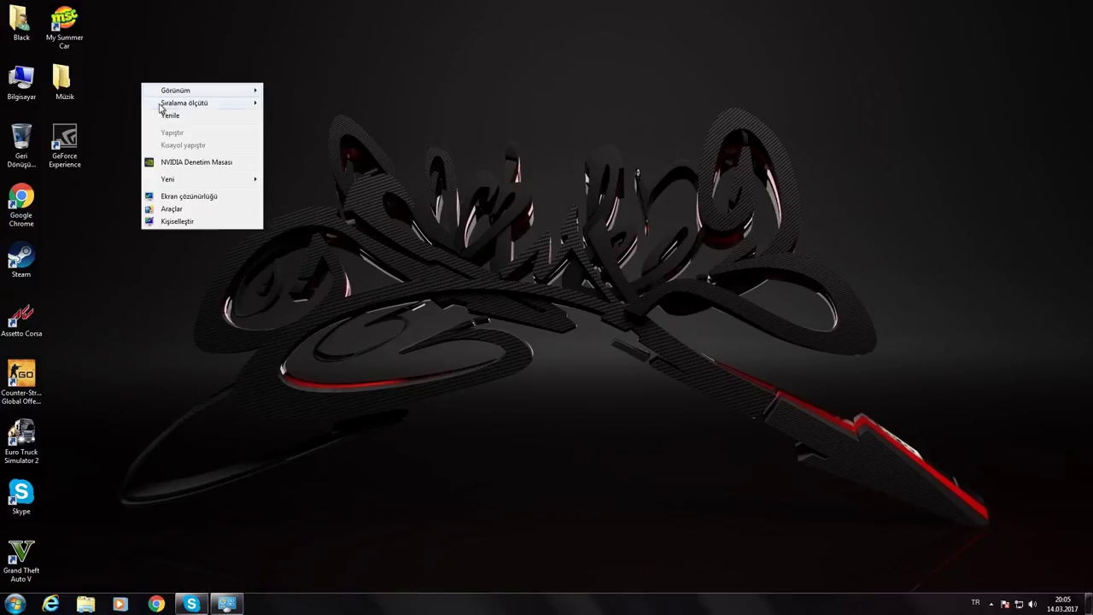
pyautogui.click(163, 115)
pyautogui.rightClick(104, 50)
pyautogui.click(144, 84)
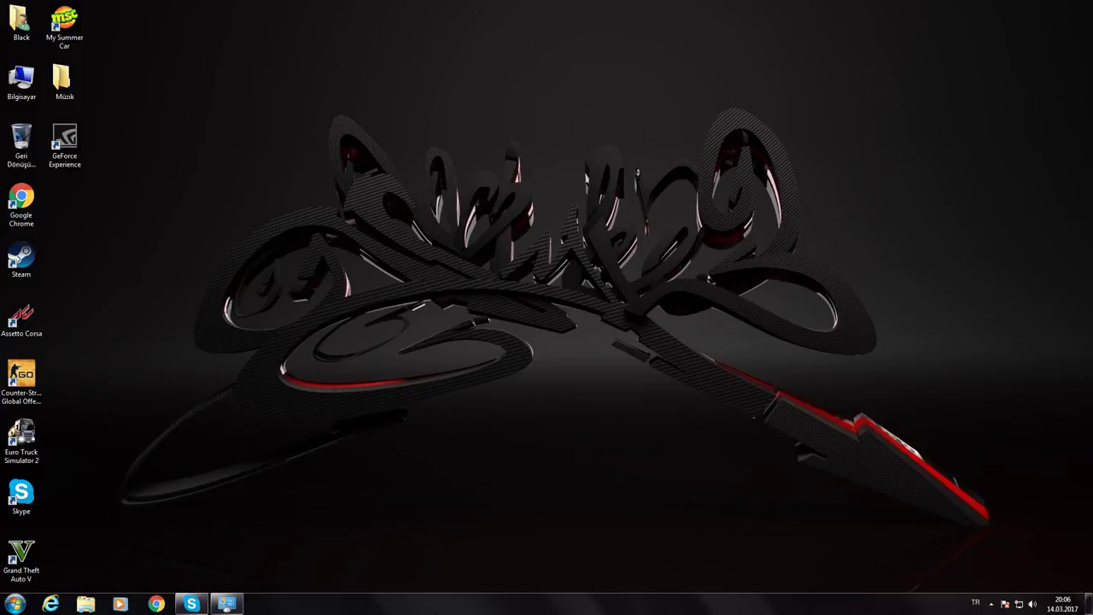
pyautogui.moveTo(182, 79); pyautogui.dragTo(912, 517)
pyautogui.moveTo(1050, 552); pyautogui.dragTo(1011, 558)
pyautogui.rightClick(502, 354)
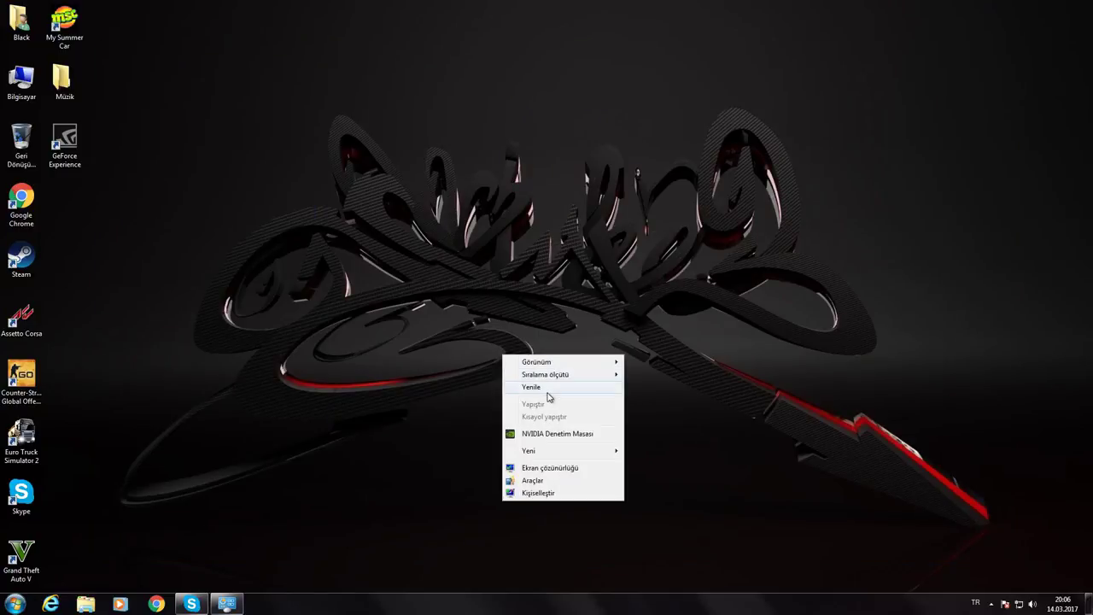
pyautogui.click(550, 391)
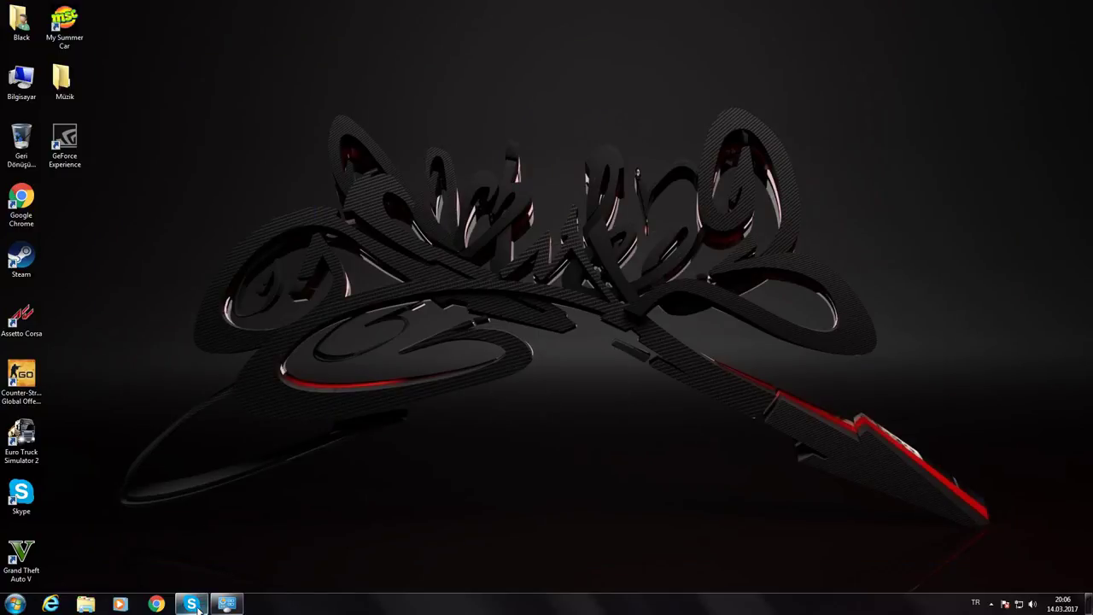
# - Close the open Programs and Features window and launch Steam to reach its game library
pyautogui.click(226, 604)
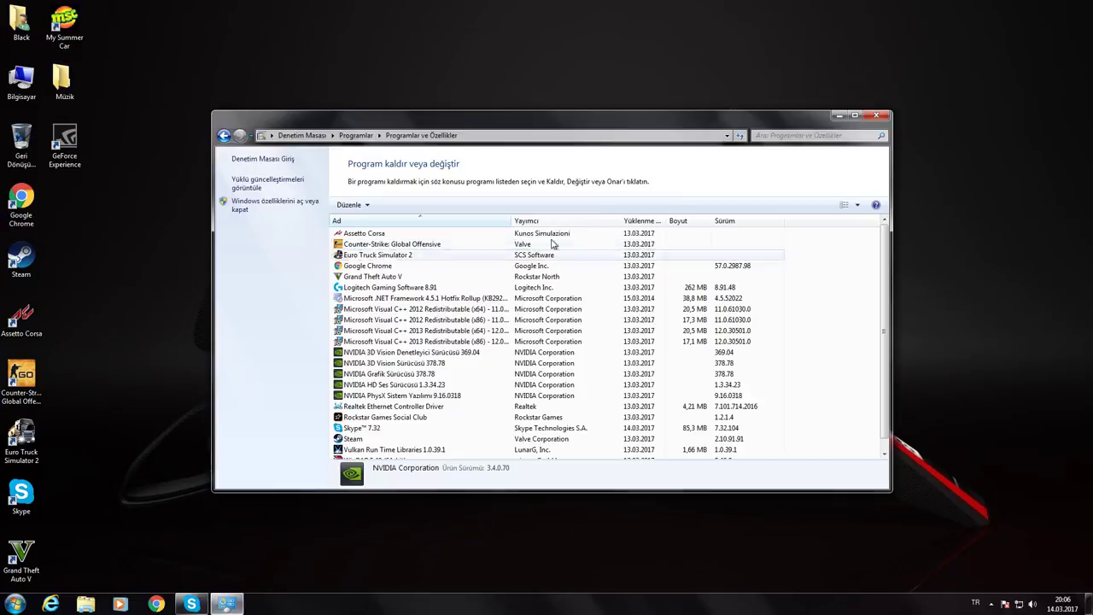
pyautogui.click(877, 115)
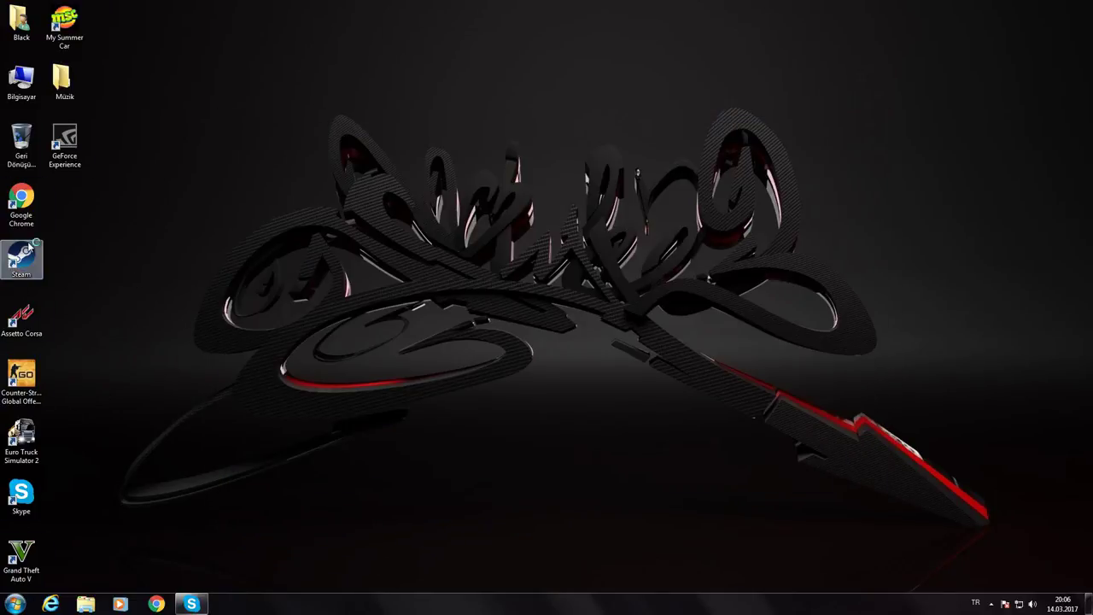
pyautogui.doubleClick(21, 255)
pyautogui.moveTo(334, 14); pyautogui.dragTo(513, 1)
pyautogui.click(142, 46)
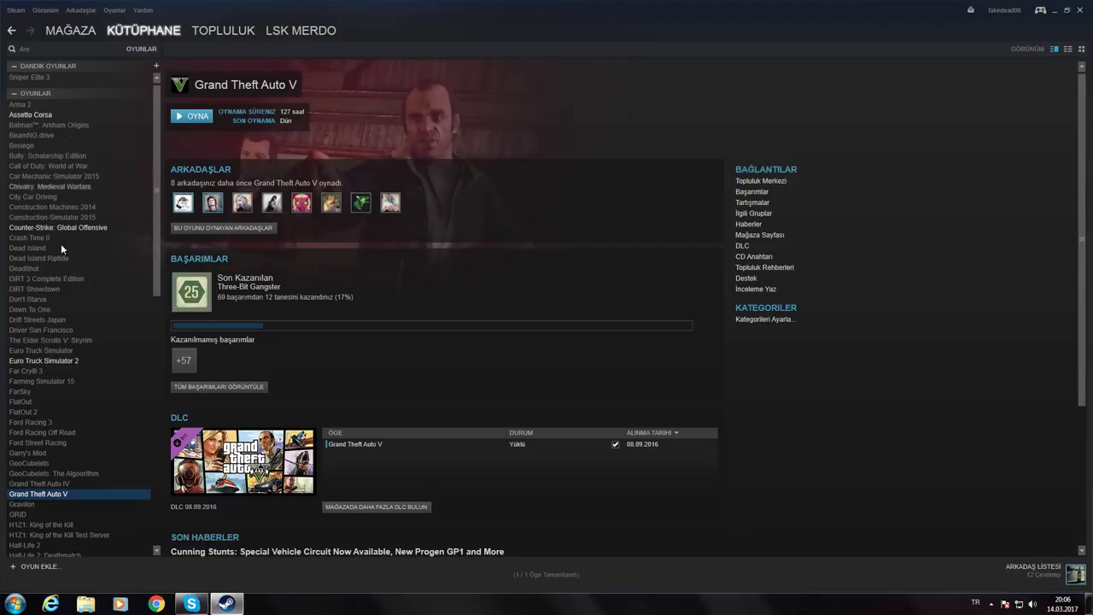
# - Open the installation folder of Grand Theft Auto V through the local files section of its Steam properties
pyautogui.rightClick(55, 495)
pyautogui.click(73, 489)
pyautogui.click(512, 149)
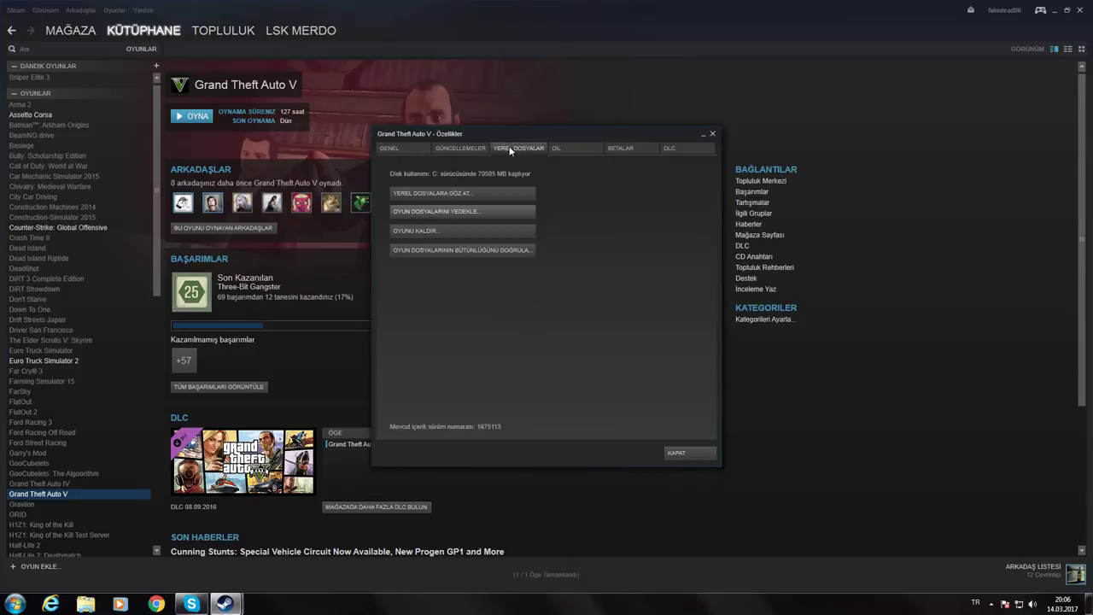
pyautogui.click(482, 190)
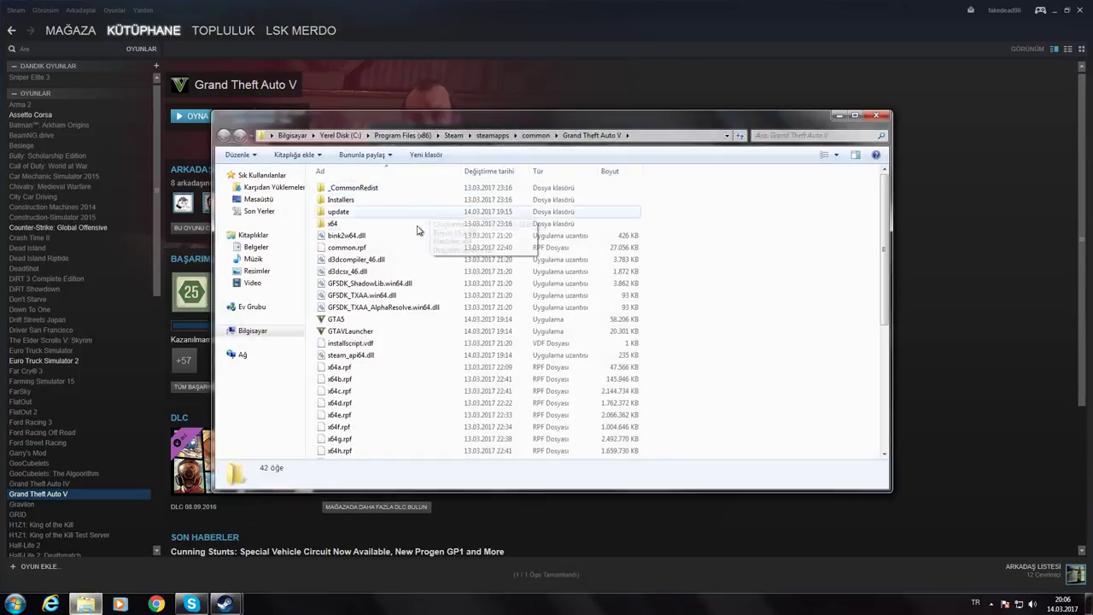
# - Select the x360ce_x64 application in the Grand Theft Auto V folder and minimize the Steam library window
pyautogui.click(546, 319)
pyautogui.scroll(-6, 559, 365)
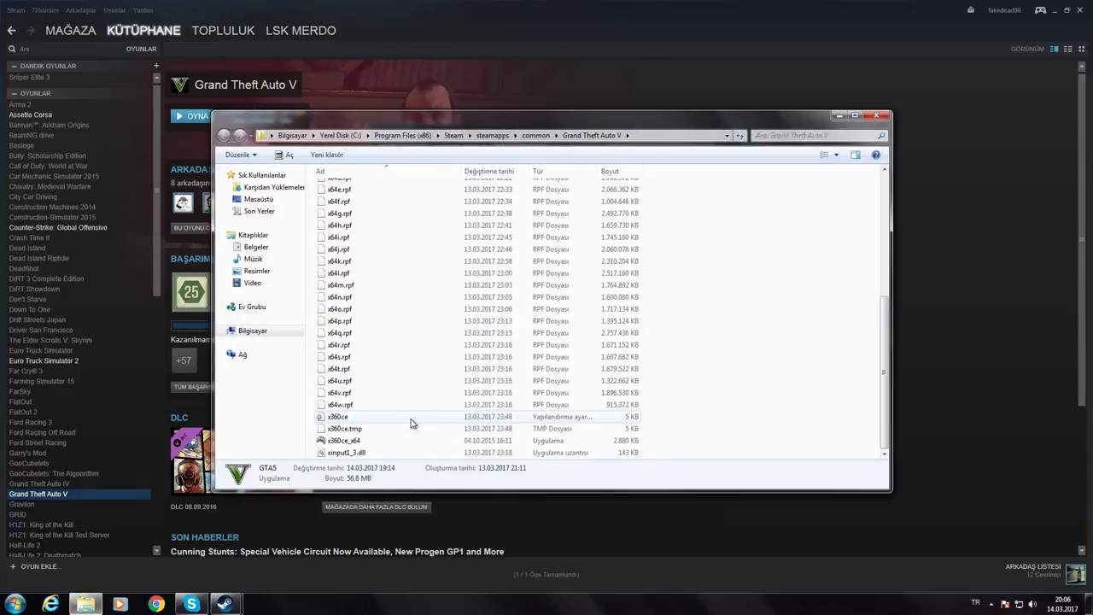
pyautogui.click(350, 443)
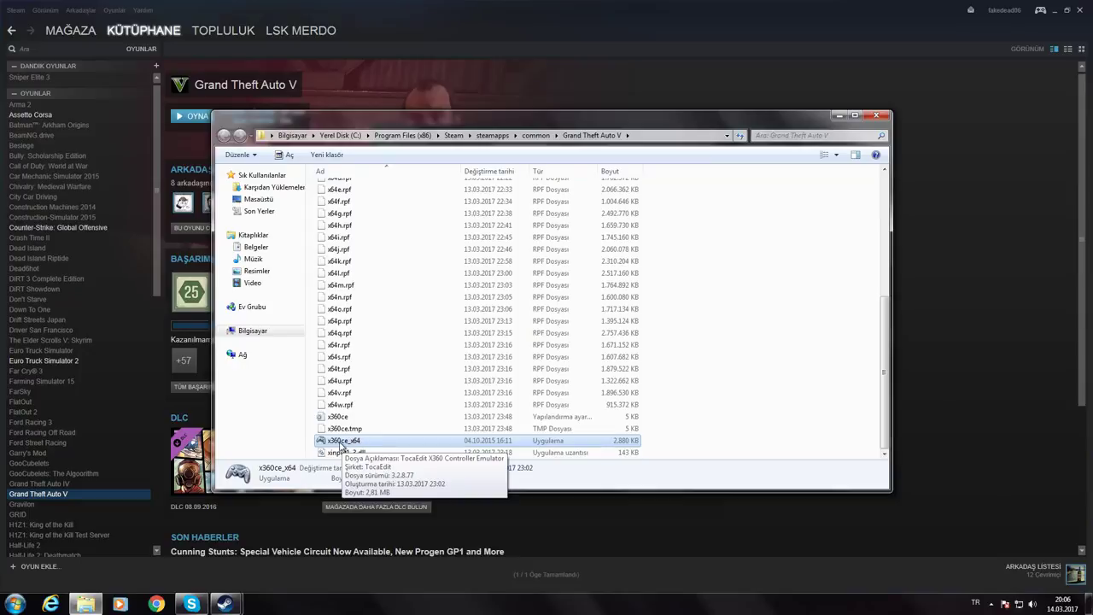
pyautogui.moveTo(357, 443)
pyautogui.mouseDown()
pyautogui.moveTo(342, 438)
pyautogui.moveTo(345, 447)
pyautogui.mouseUp()
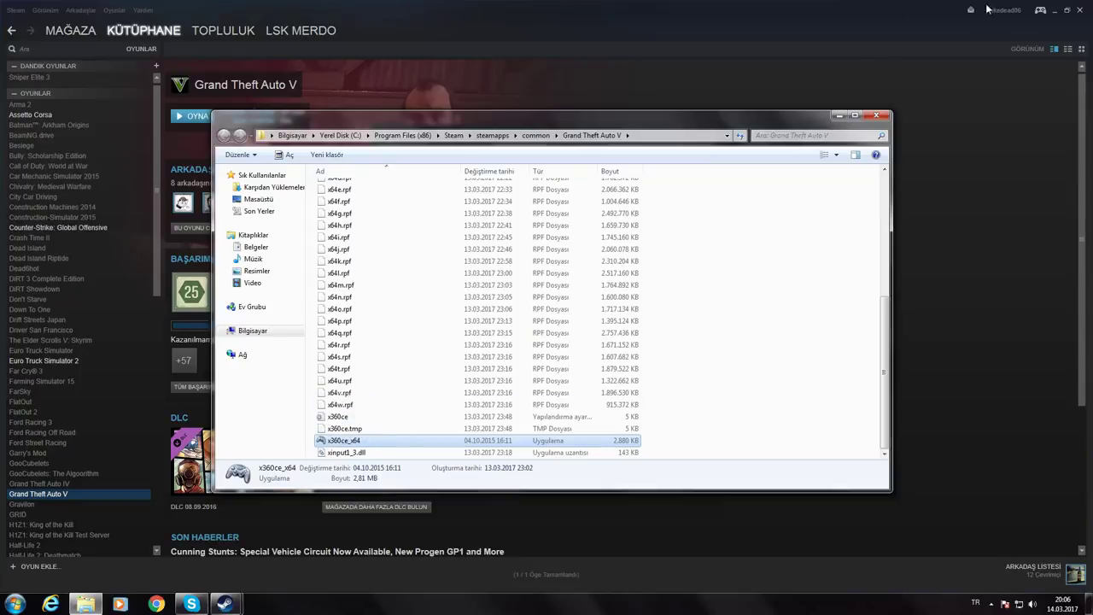
pyautogui.click(1055, 11)
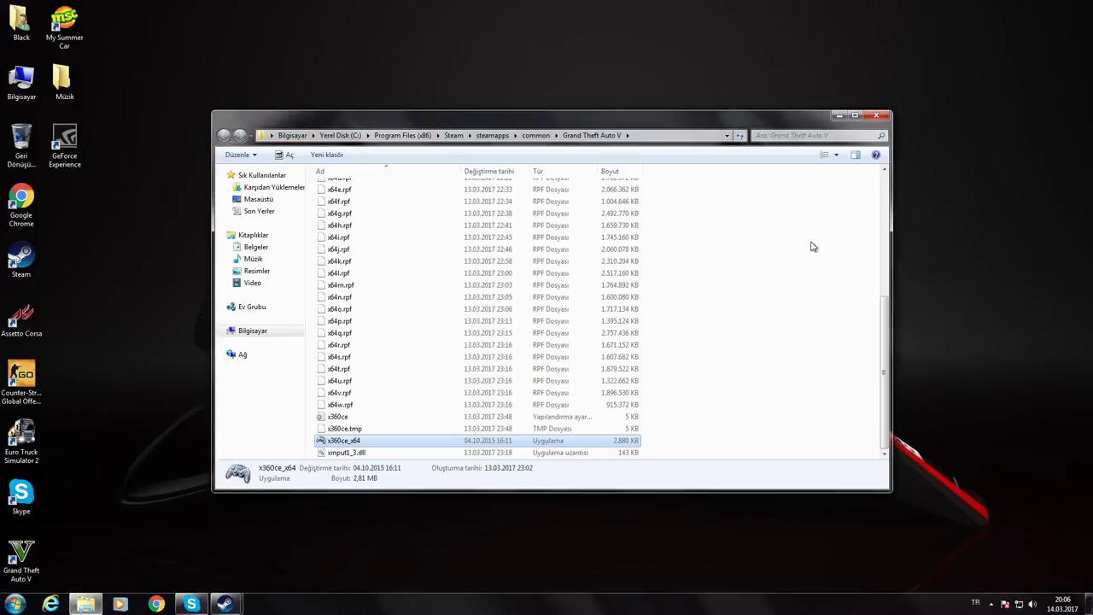
pyautogui.rightClick(145, 216)
pyautogui.click(171, 247)
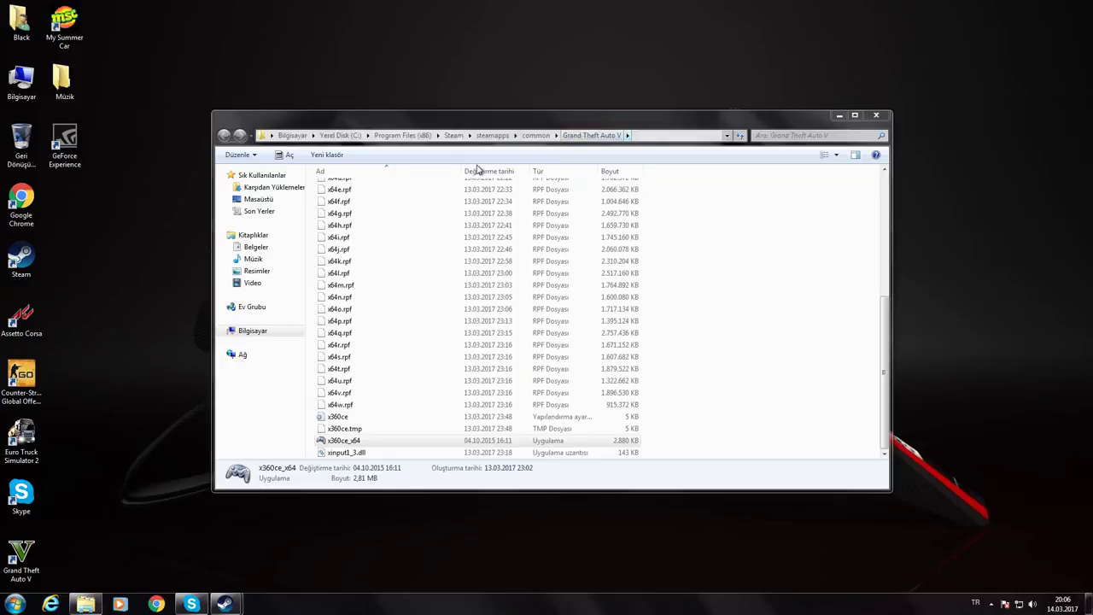
# - Go up to the Steam folder and browse through steamapps and common back into the Grand Theft Auto V folder
pyautogui.click(453, 135)
pyautogui.click(495, 135)
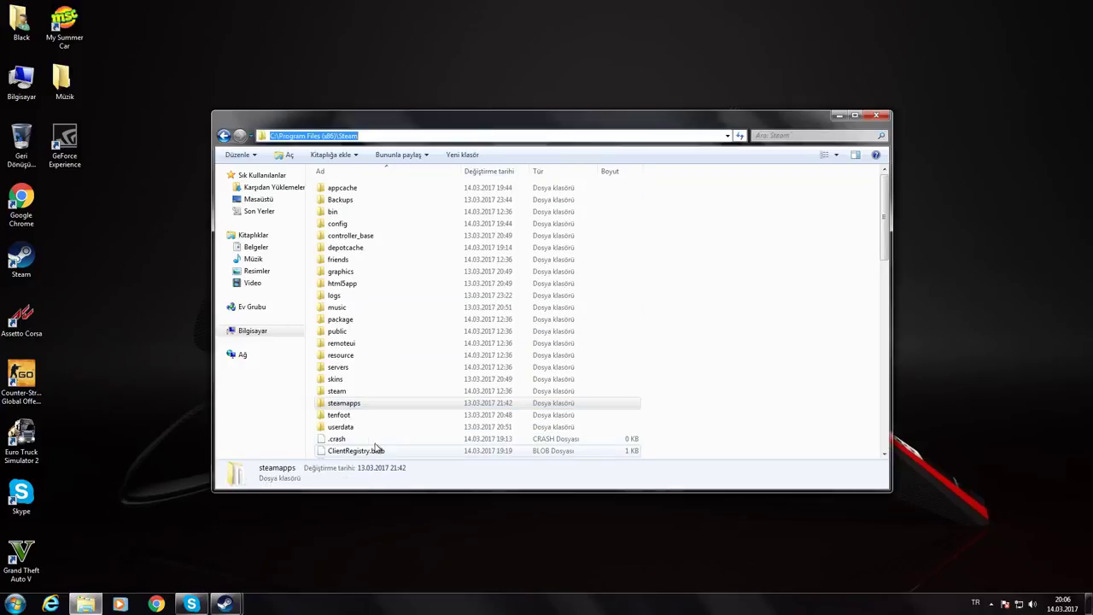
pyautogui.doubleClick(343, 402)
pyautogui.doubleClick(345, 187)
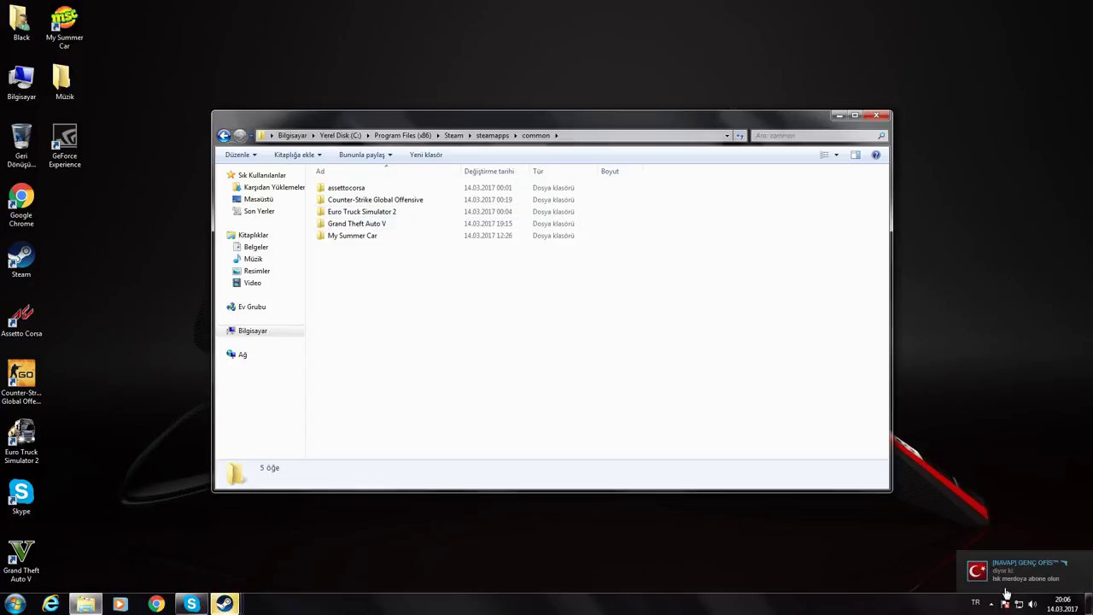
pyautogui.doubleClick(365, 223)
pyautogui.scroll(-7, 696, 347)
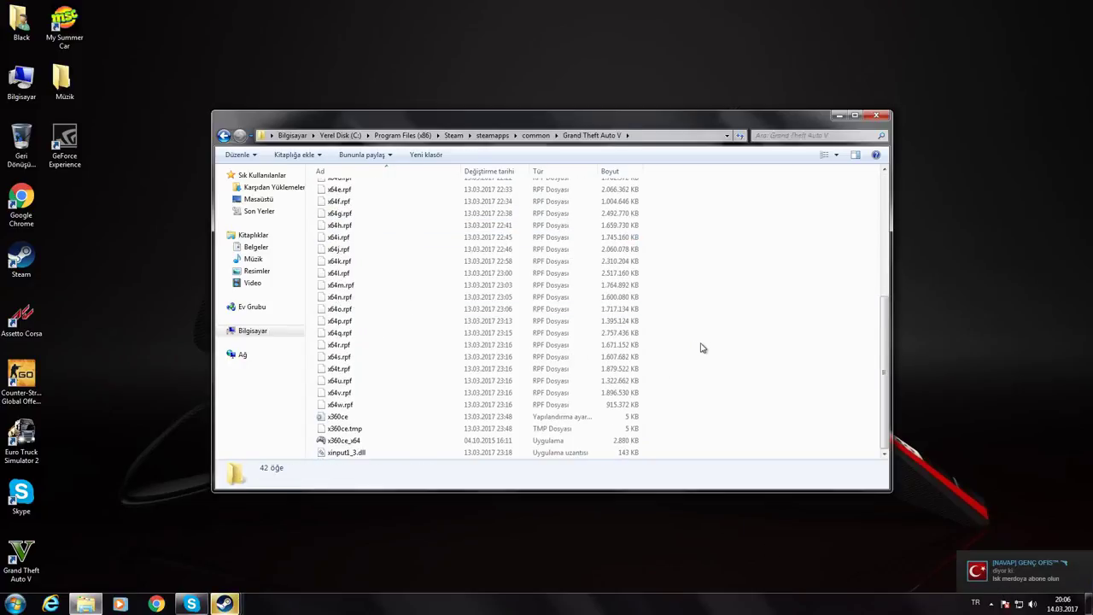
pyautogui.rightClick(731, 333)
pyautogui.click(769, 376)
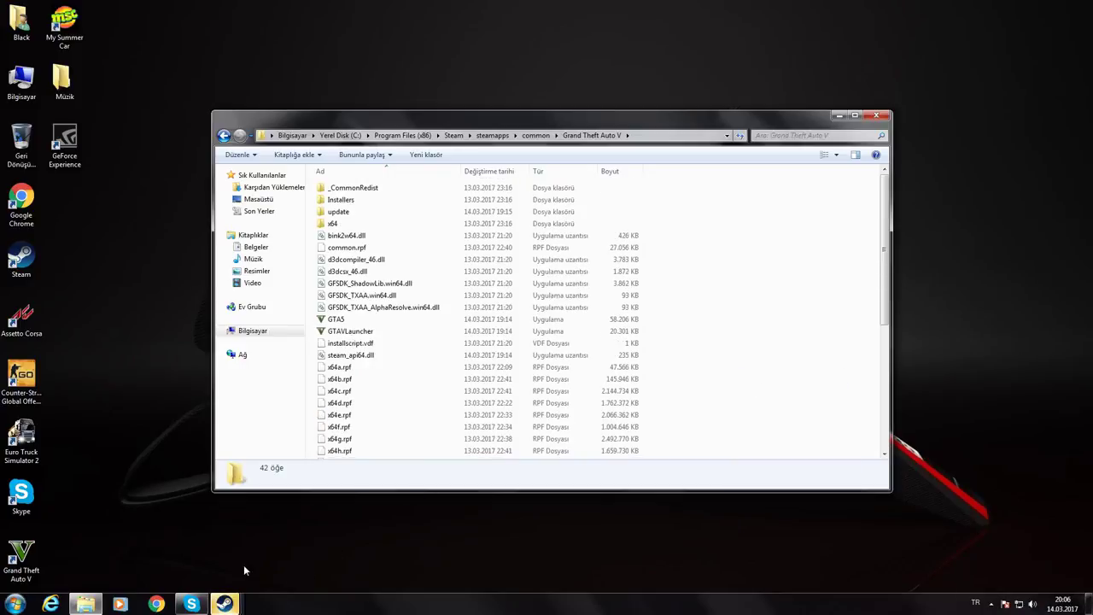
pyautogui.click(219, 540)
pyautogui.click(471, 177)
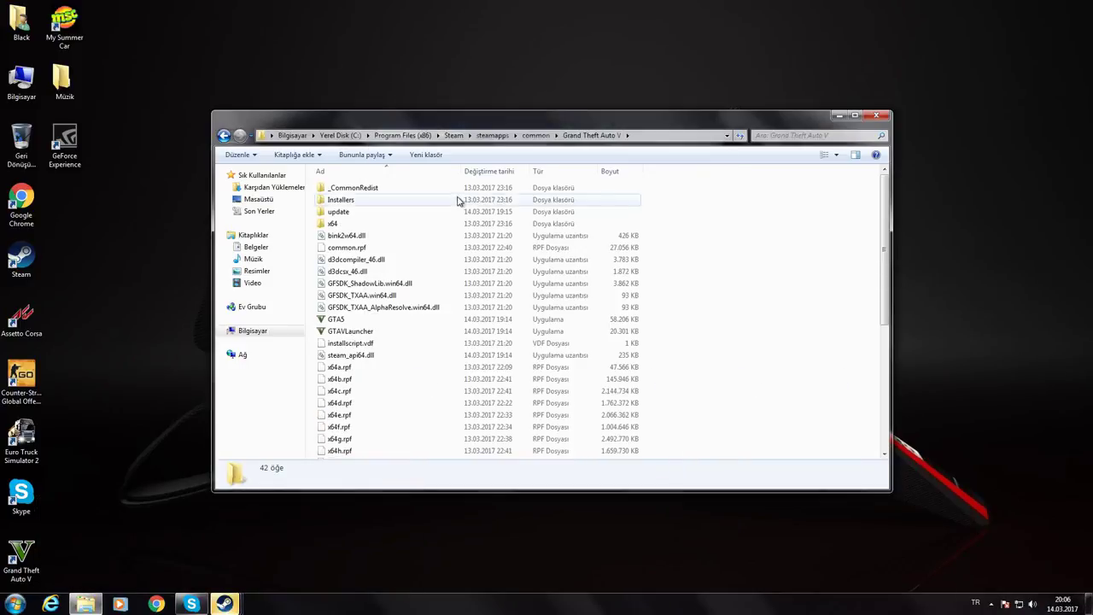
pyautogui.rightClick(739, 341)
pyautogui.click(760, 387)
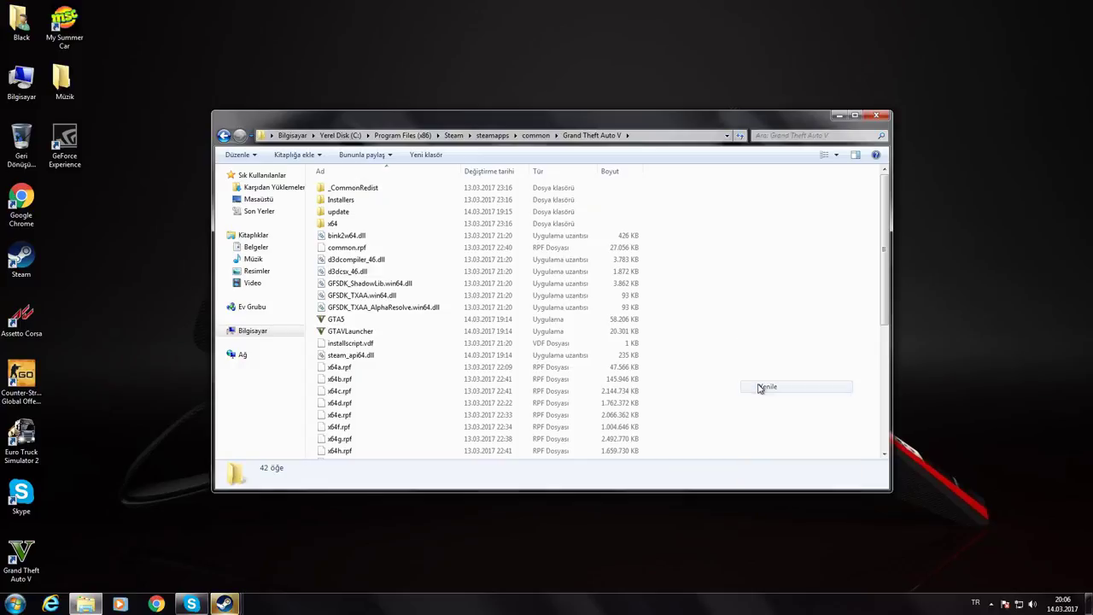
# - Run x360ce_x64 from the game folder as administrator and allow it to make changes to the computer
pyautogui.scroll(-7, 486, 408)
pyautogui.click(363, 439)
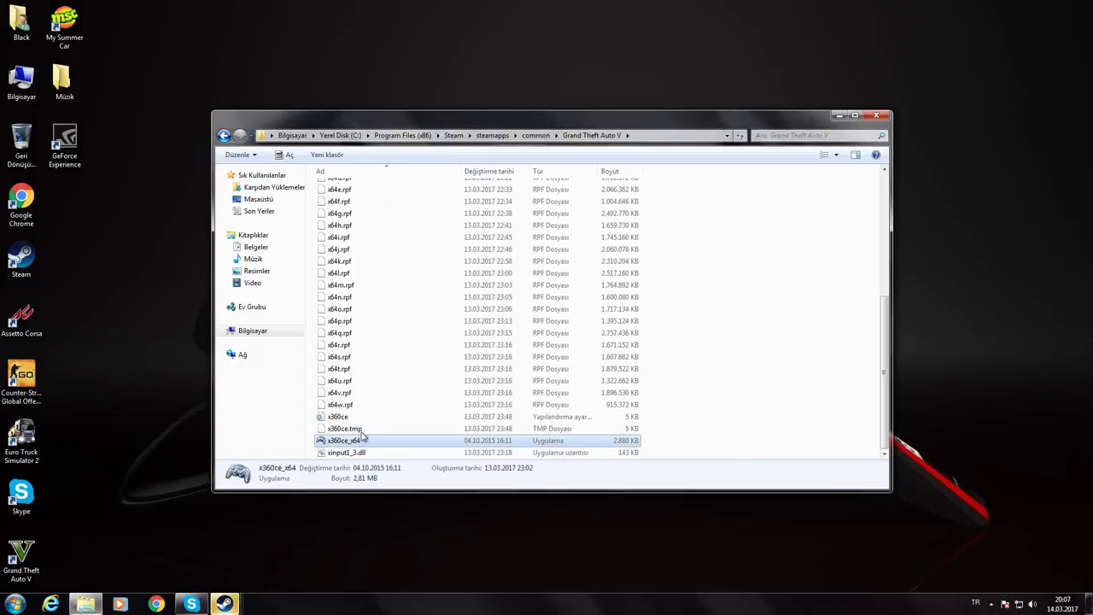
pyautogui.rightClick(363, 437)
pyautogui.click(405, 220)
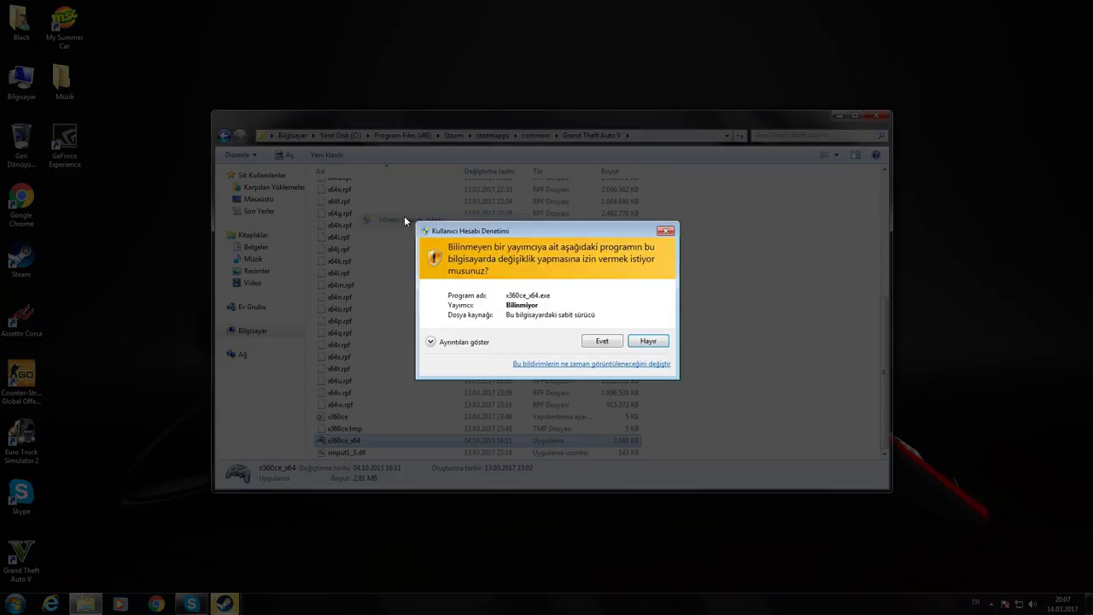
pyautogui.click(603, 343)
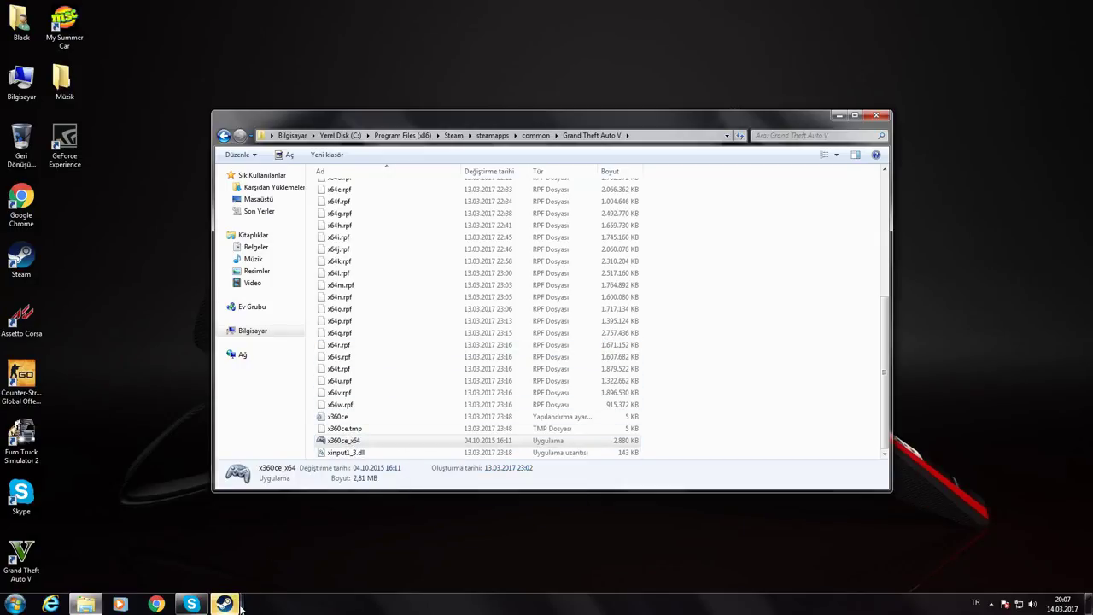
# - View the waiting Steam chat message and close the chat window
pyautogui.moveTo(228, 602)
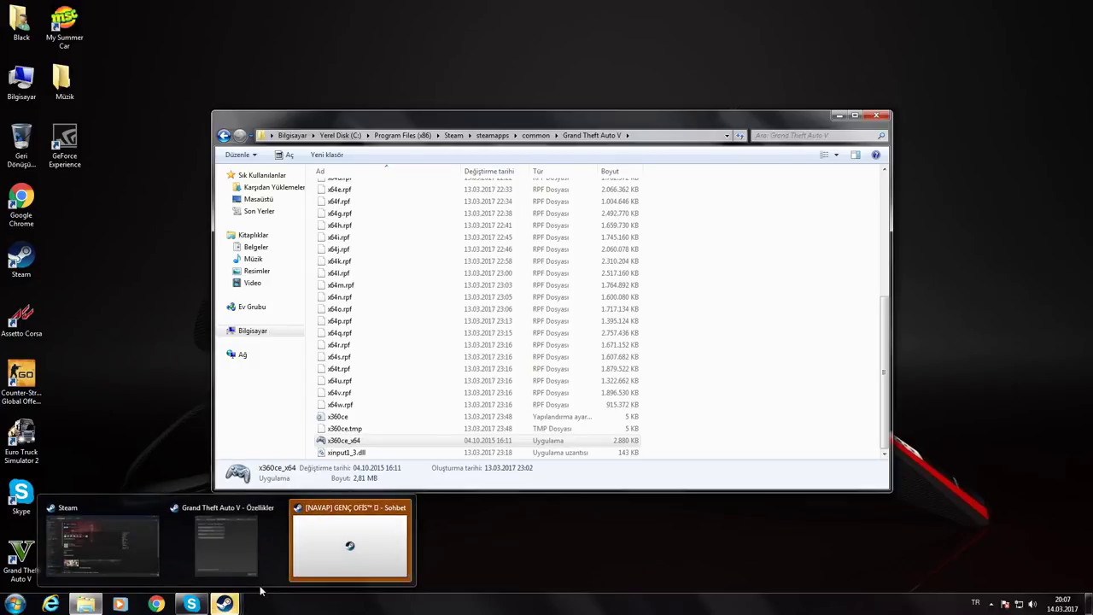
pyautogui.click(366, 540)
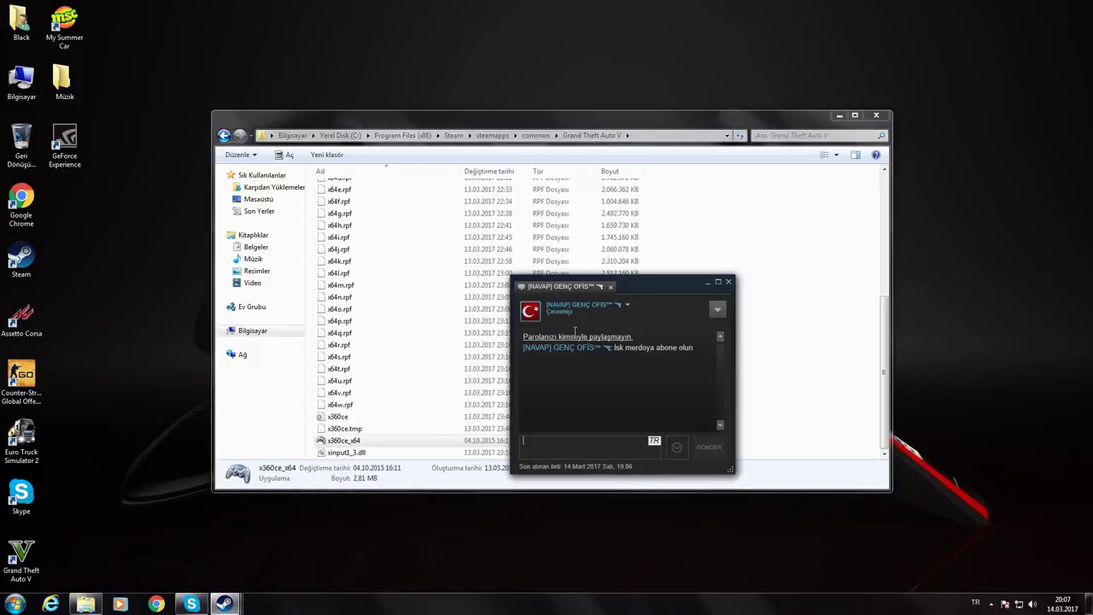
pyautogui.click(728, 282)
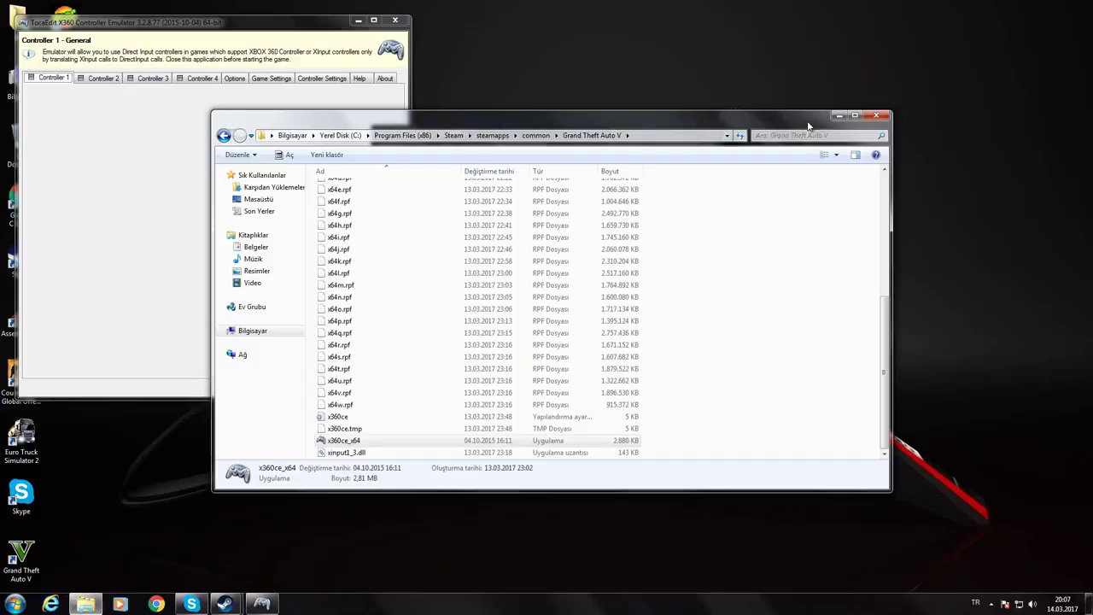
# - Minimize the game folder, close the Grand Theft Auto V properties, and move the controller emulator window toward the middle of the desktop
pyautogui.click(839, 116)
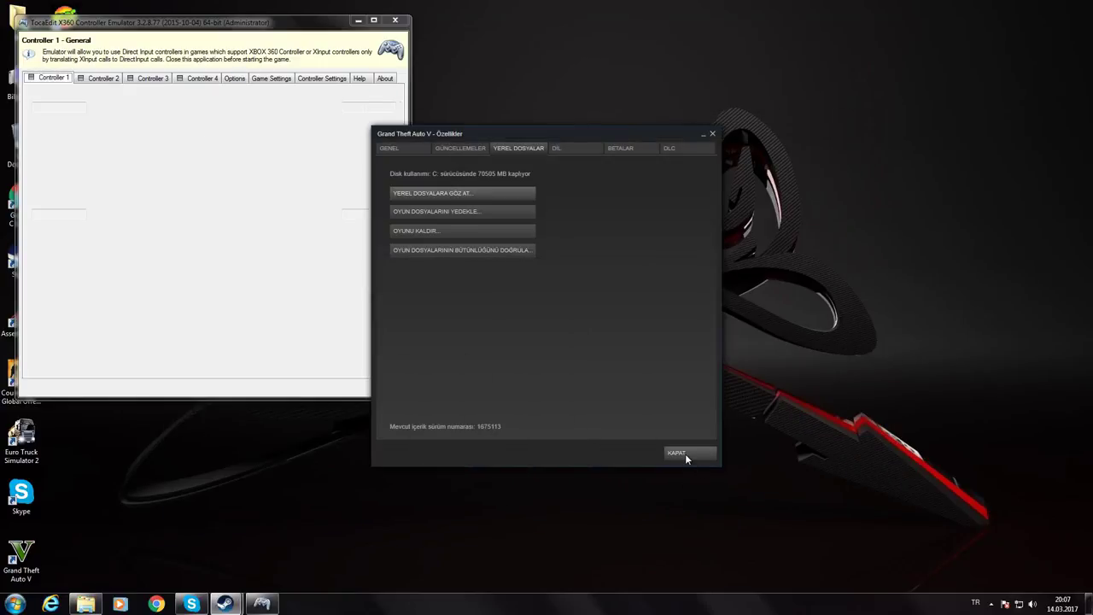
pyautogui.click(685, 453)
pyautogui.moveTo(275, 31); pyautogui.dragTo(595, 88)
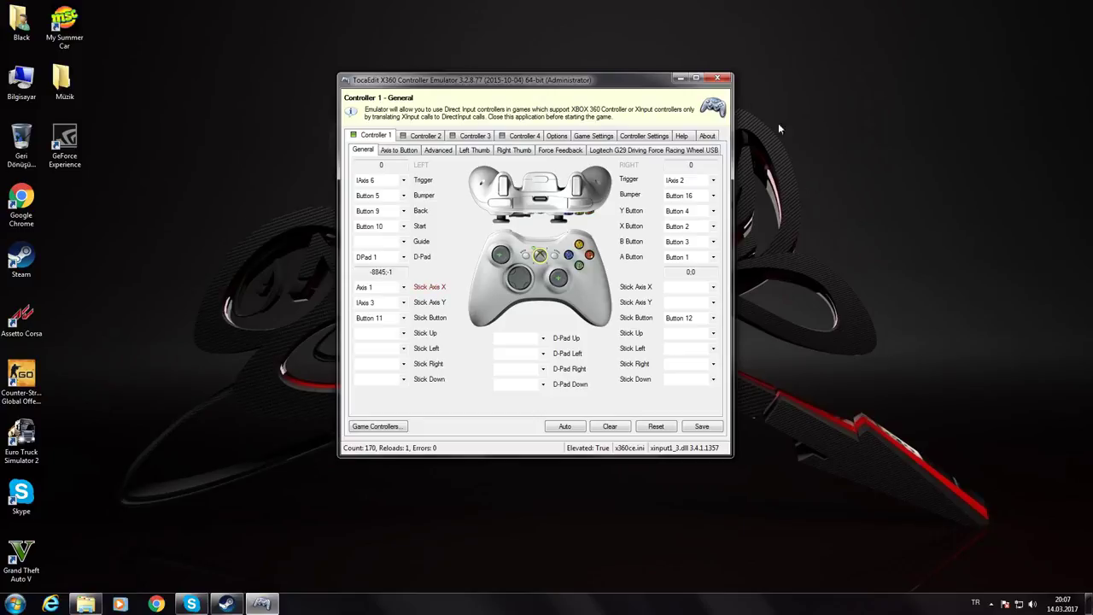
# - Close the controller emulator and move the x360ce configuration file and xinput1_3.dll from the game folder to the desktop
pyautogui.click(717, 77)
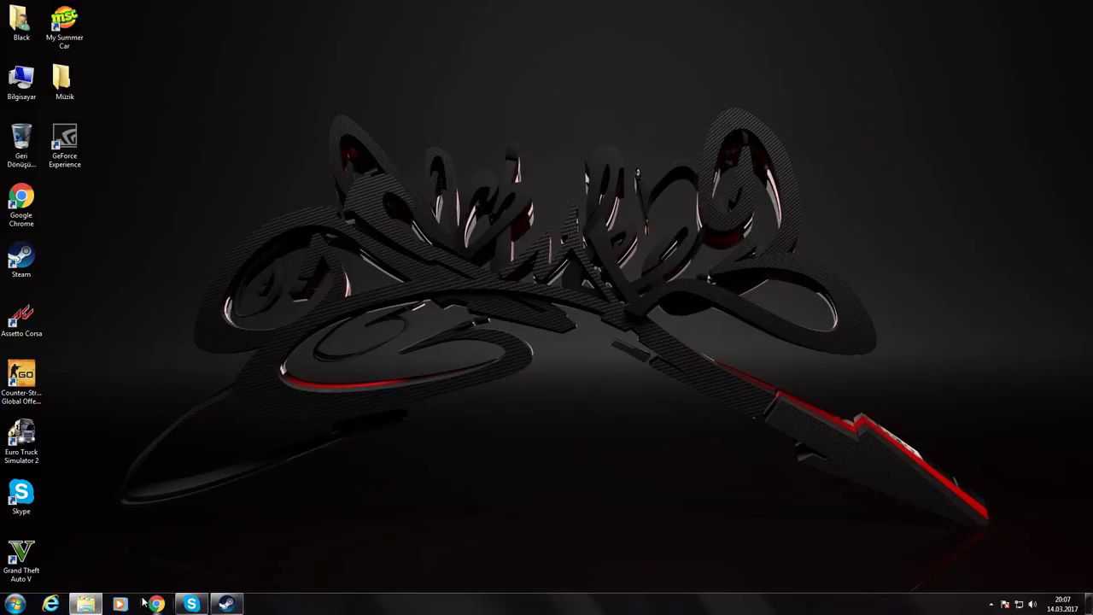
pyautogui.click(85, 604)
pyautogui.click(339, 429)
pyautogui.keyDown('ctrl'); pyautogui.click(351, 452); pyautogui.keyUp('ctrl')
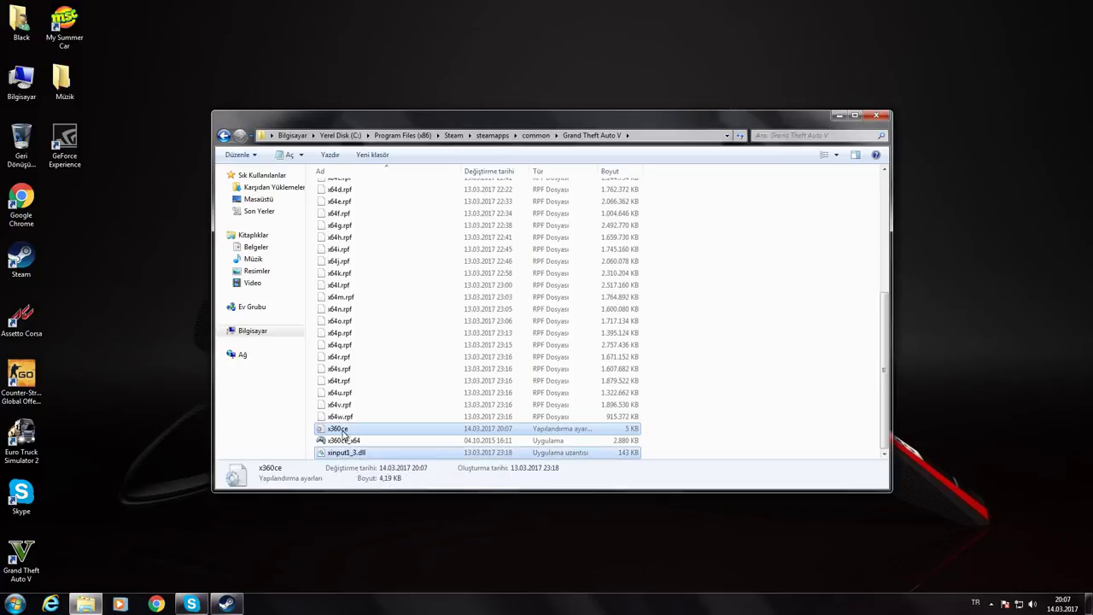
pyautogui.moveTo(351, 452); pyautogui.dragTo(171, 384)
# - Run x360ce_x64 as administrator again, allow its changes, and create the missing xinput1_3.dll file
pyautogui.rightClick(357, 455)
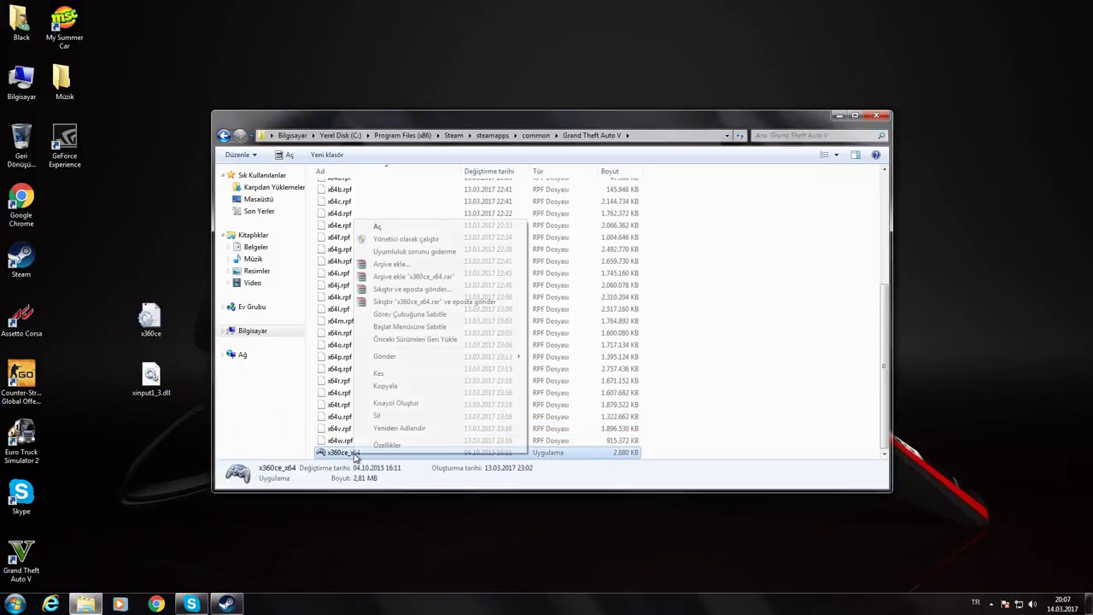
pyautogui.click(410, 239)
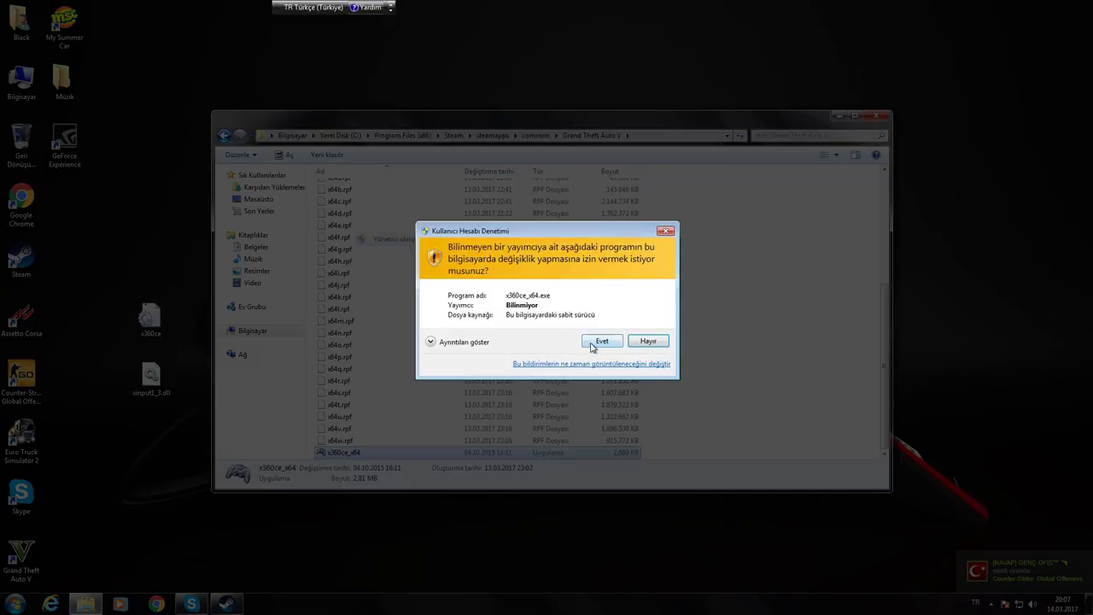
pyautogui.click(598, 341)
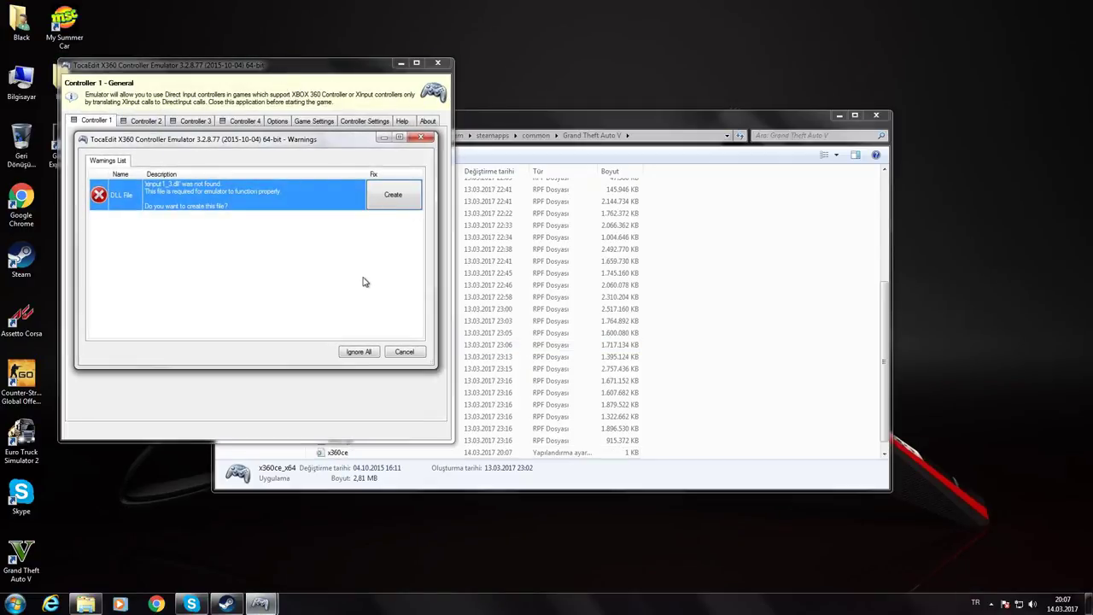
pyautogui.click(401, 204)
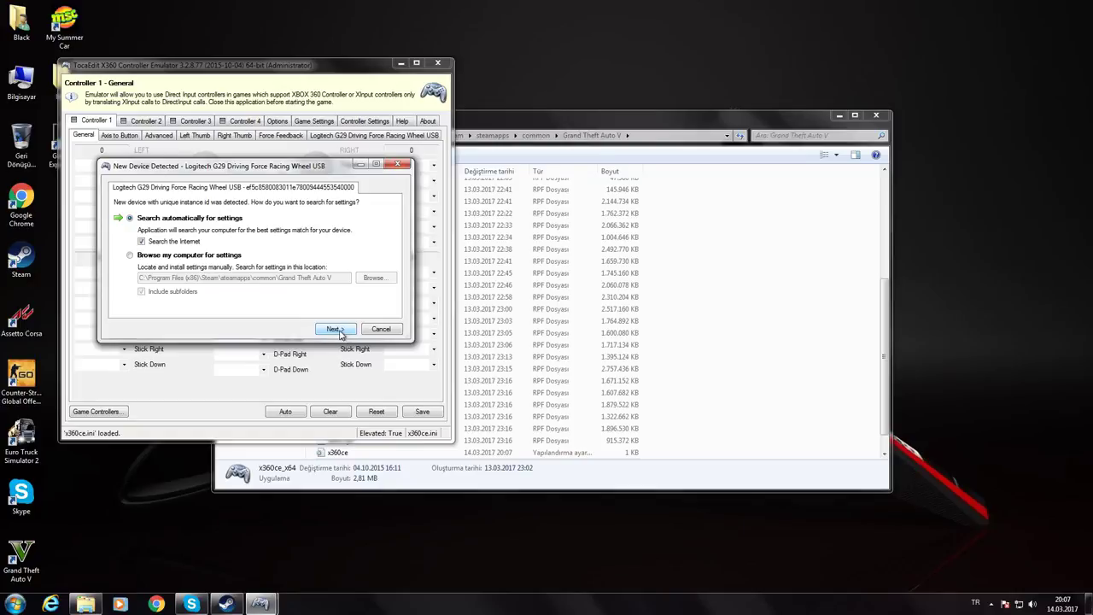
# - Load the Grand Theft Auto V settings found by the automatic search for the Logitech G29 and clear the right Stick Axis Y mapping
pyautogui.click(334, 330)
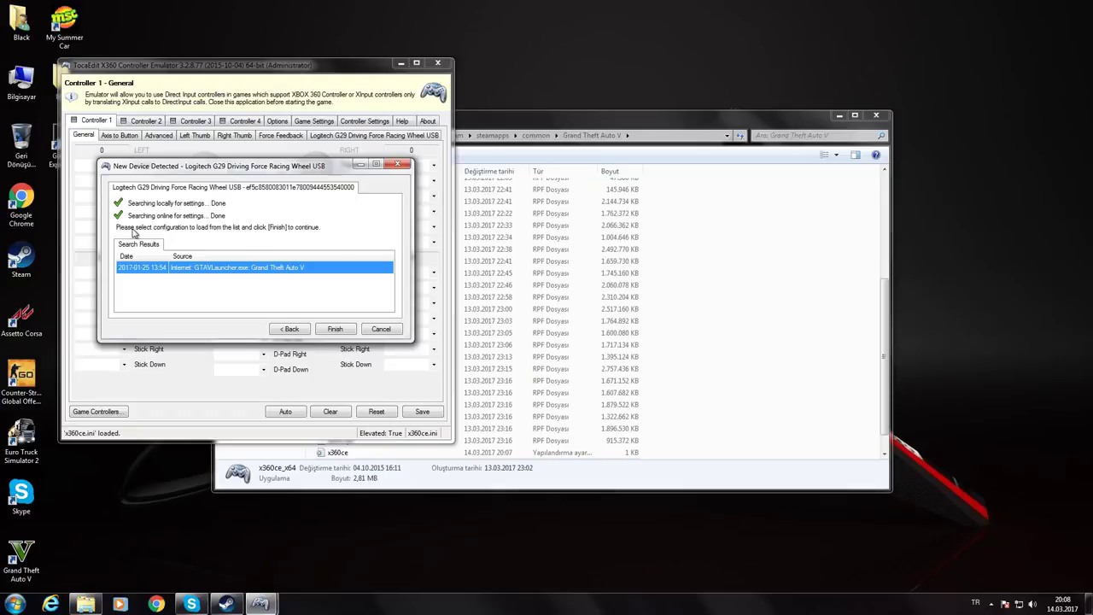
pyautogui.click(336, 329)
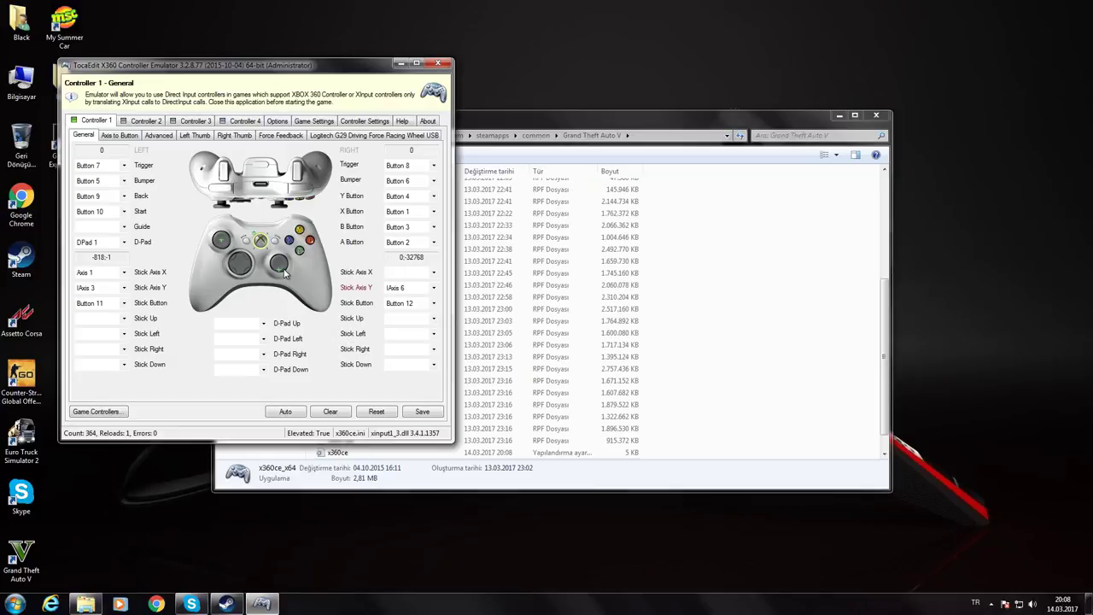
pyautogui.click(410, 288)
pyautogui.click(417, 299)
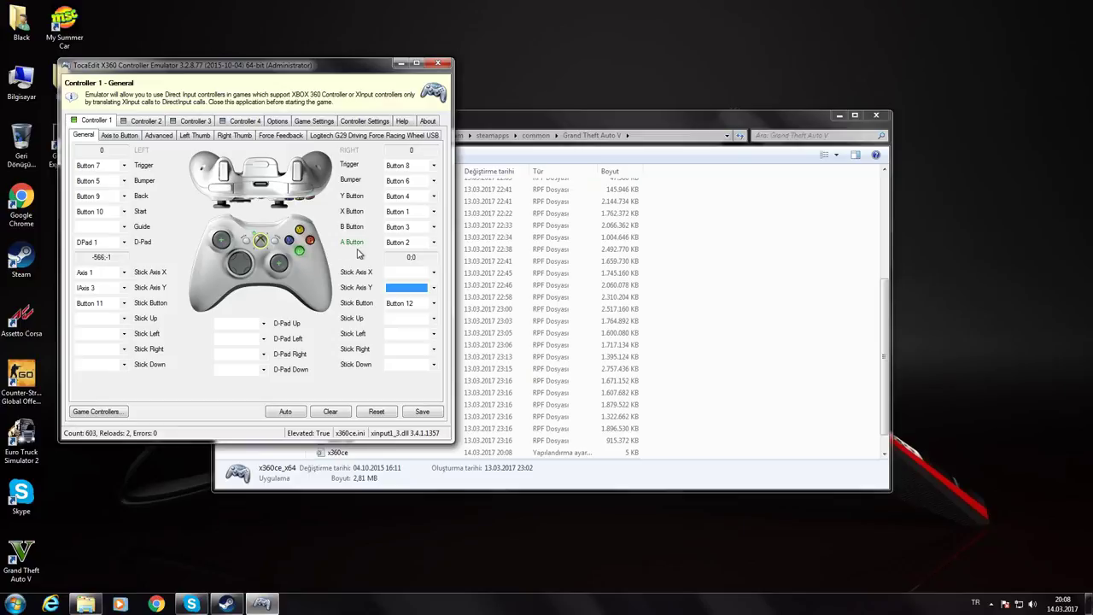
# - Record Button 1 for the A Button and Button 2 for the X Button
pyautogui.click(405, 243)
pyautogui.click(417, 268)
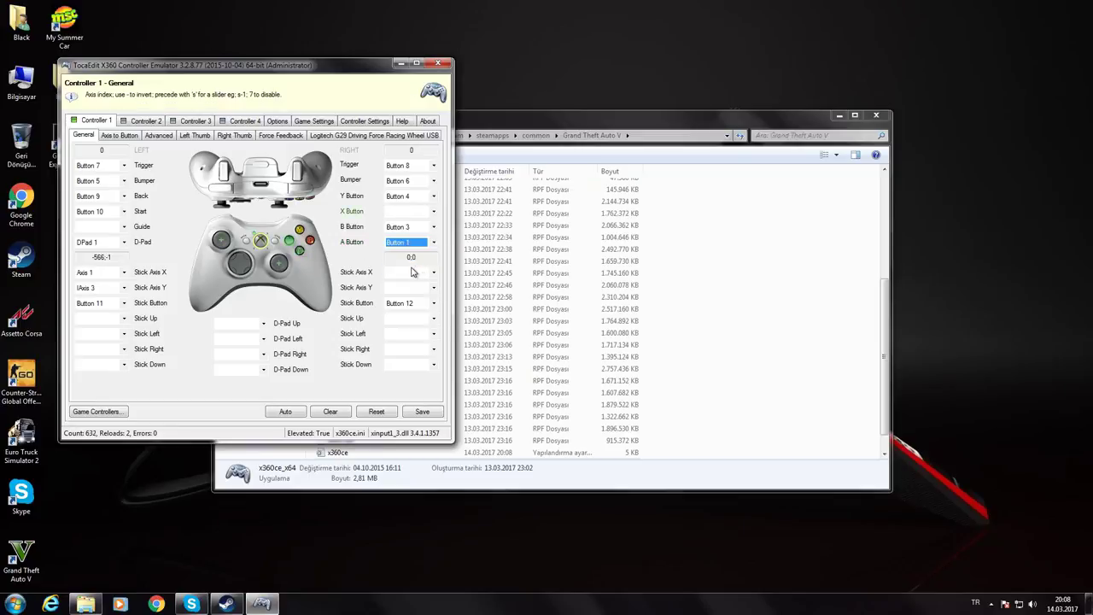
pyautogui.click(409, 212)
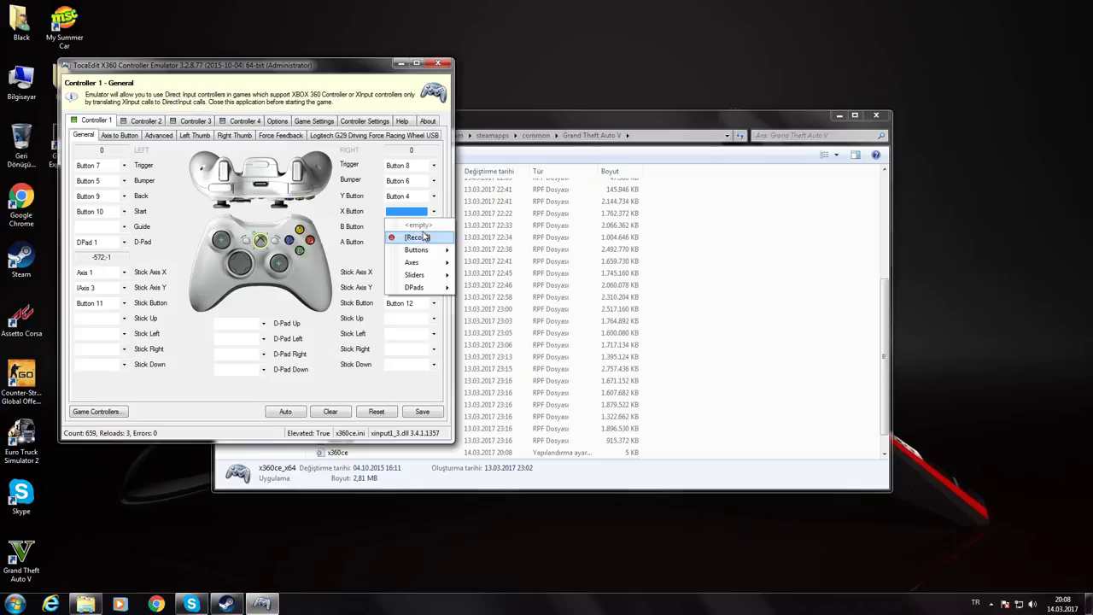
pyautogui.click(418, 241)
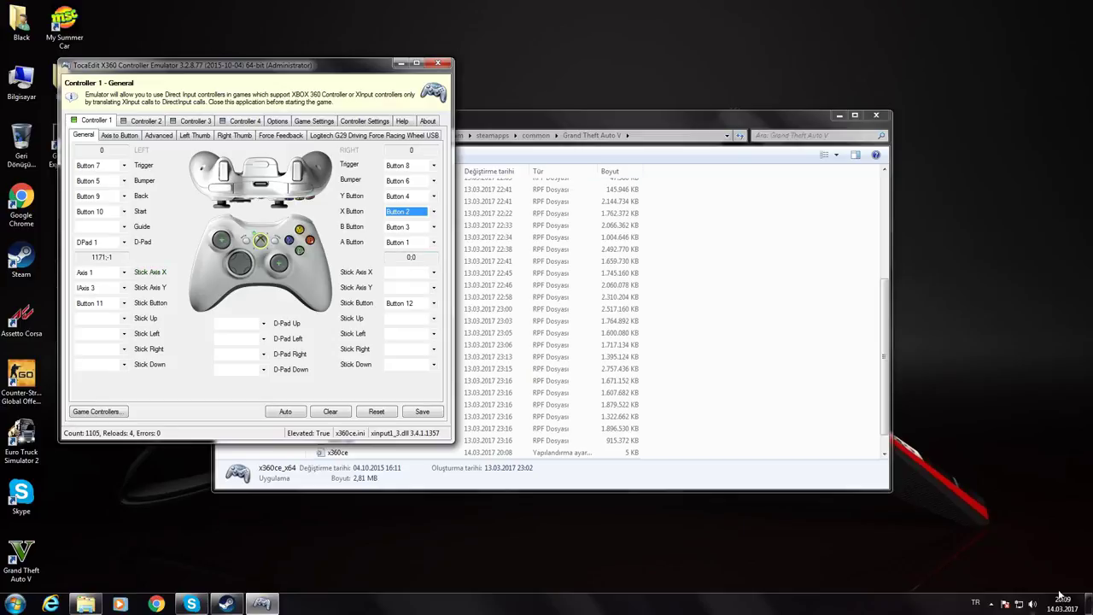
# - Open the Logitech gaming software and set the steering wheel's operating range to 600 degrees
pyautogui.click(990, 603)
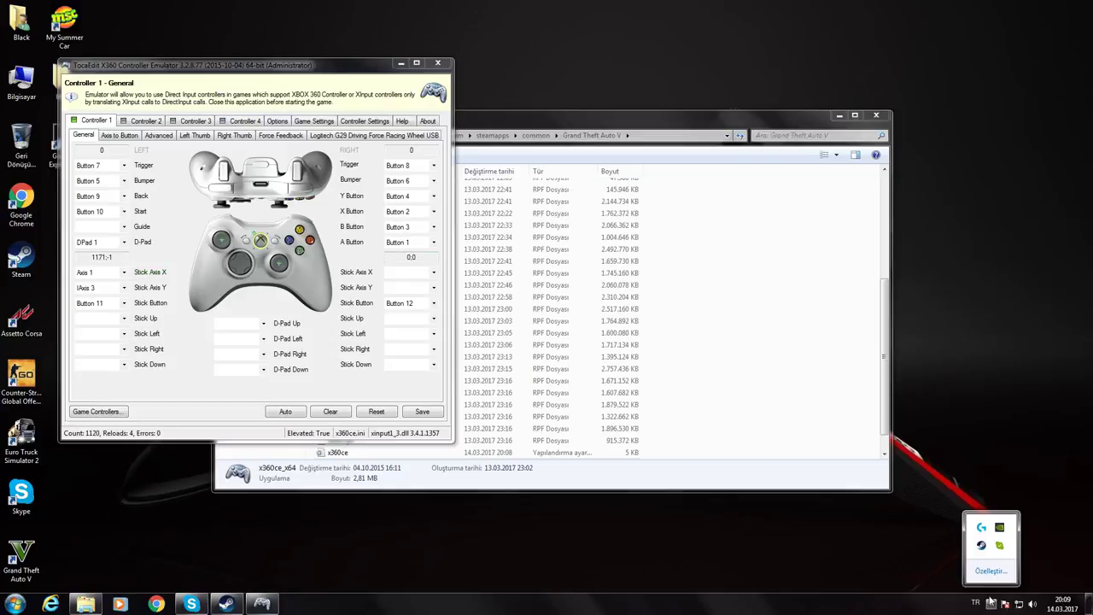
pyautogui.click(981, 527)
pyautogui.click(611, 494)
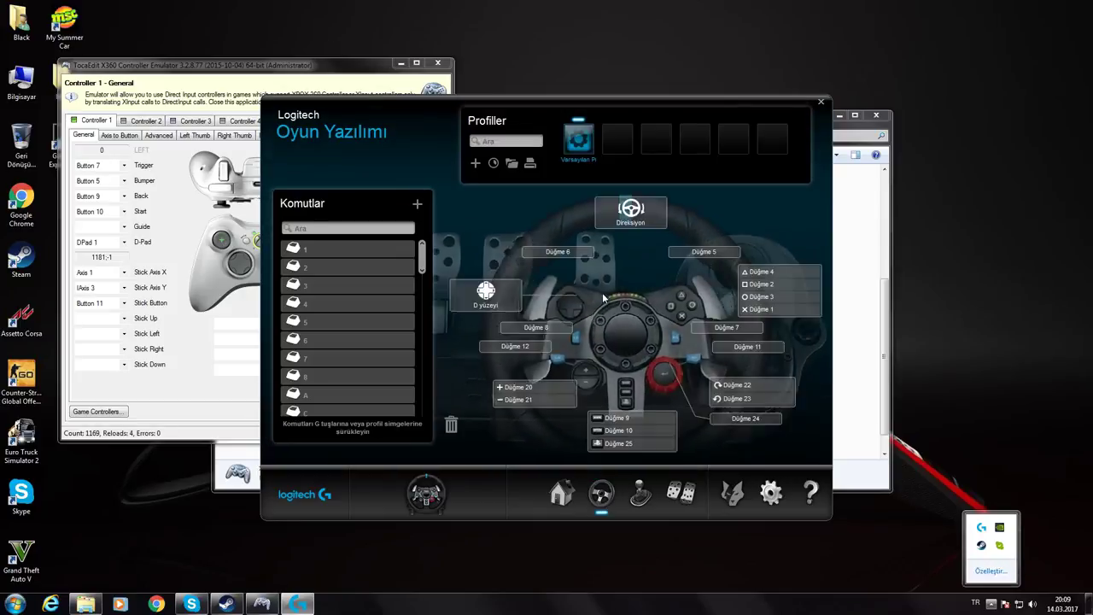
pyautogui.click(635, 259)
pyautogui.moveTo(608, 329); pyautogui.dragTo(591, 335)
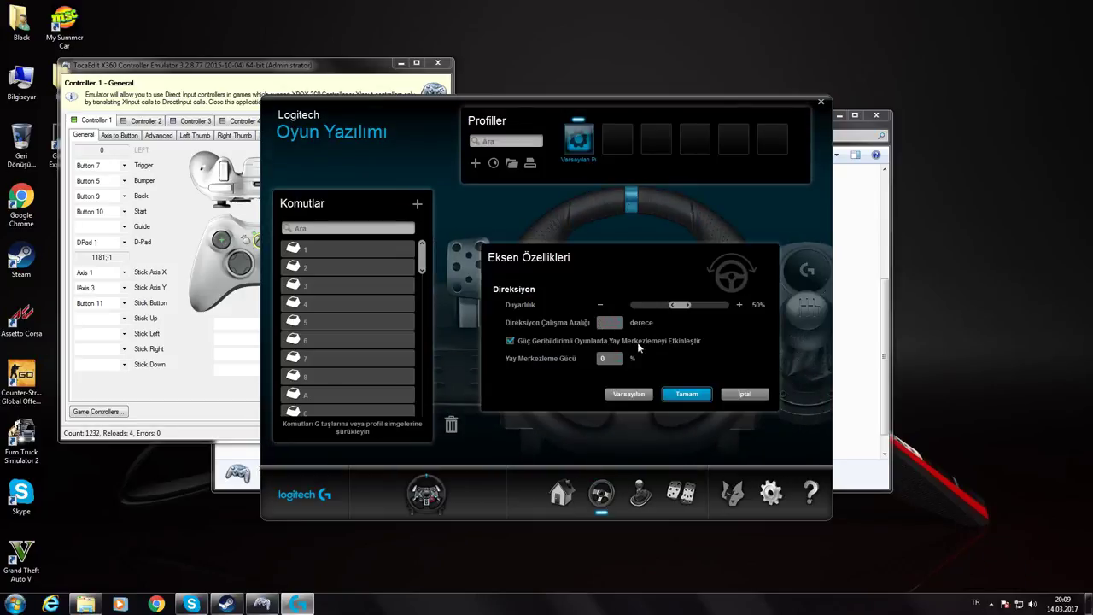
pyautogui.write('600')
pyautogui.click(672, 395)
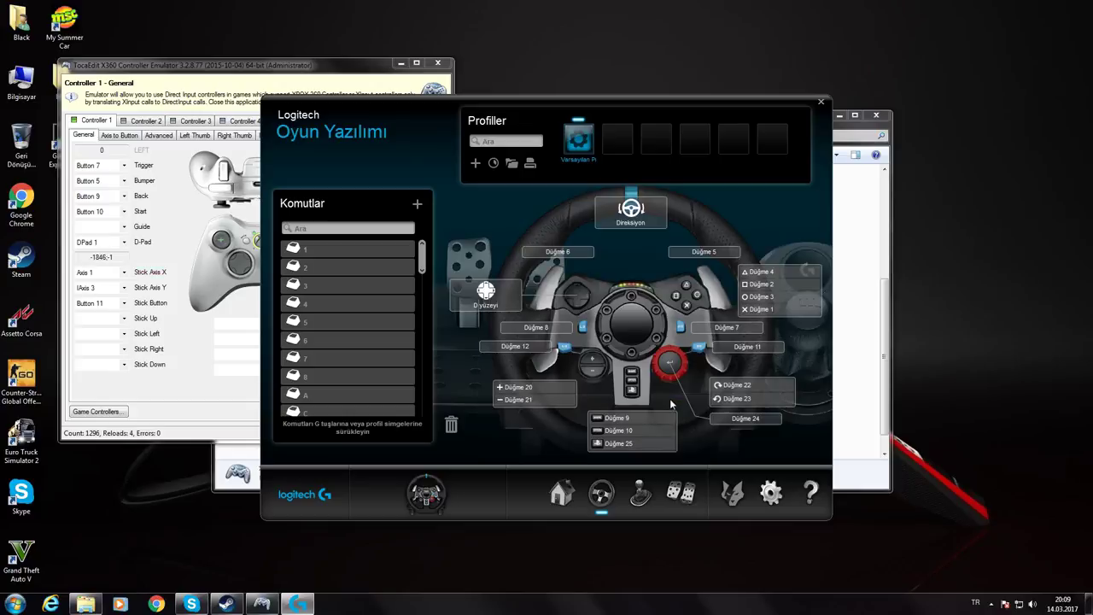
# - Return to the controller emulator and record IAxis 2 for the right trigger, IAxis 6 for the left trigger and Button 16 for the right bumper
pyautogui.click(214, 392)
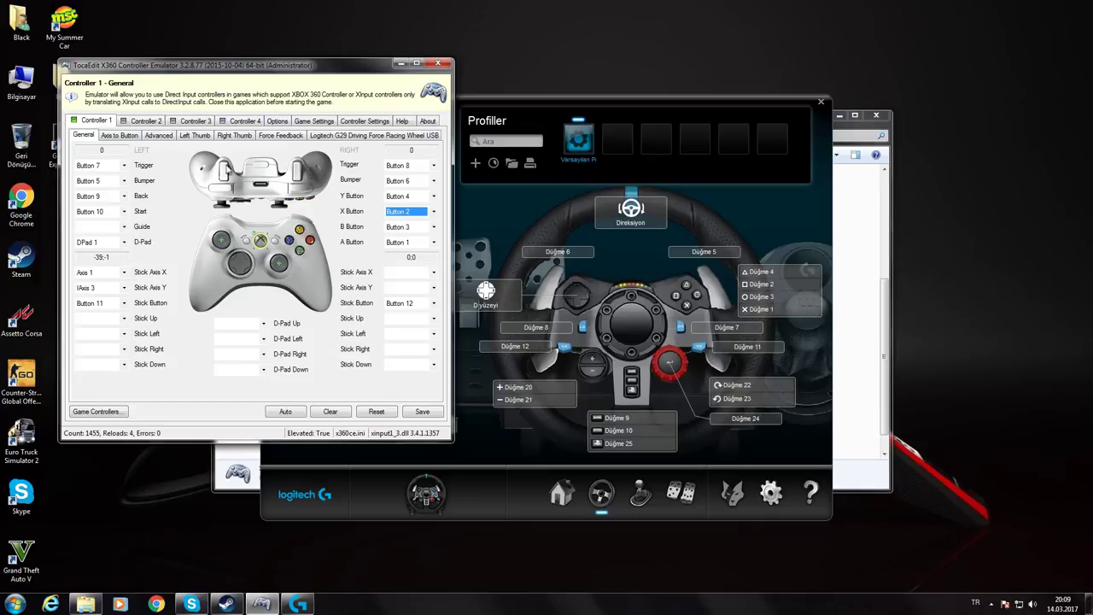
pyautogui.click(399, 167)
pyautogui.click(422, 191)
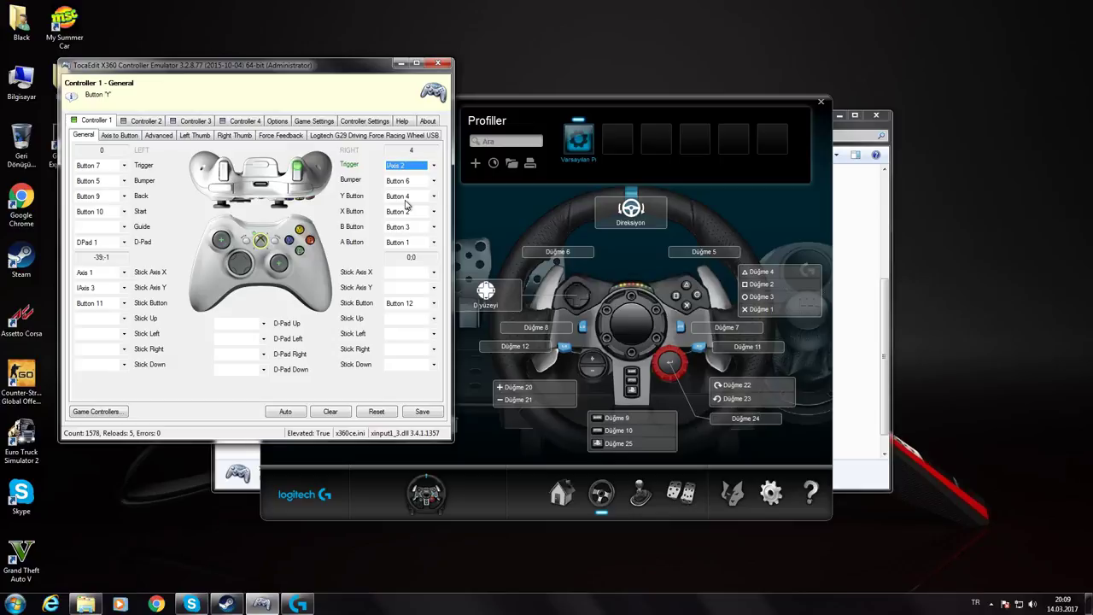
pyautogui.click(111, 165)
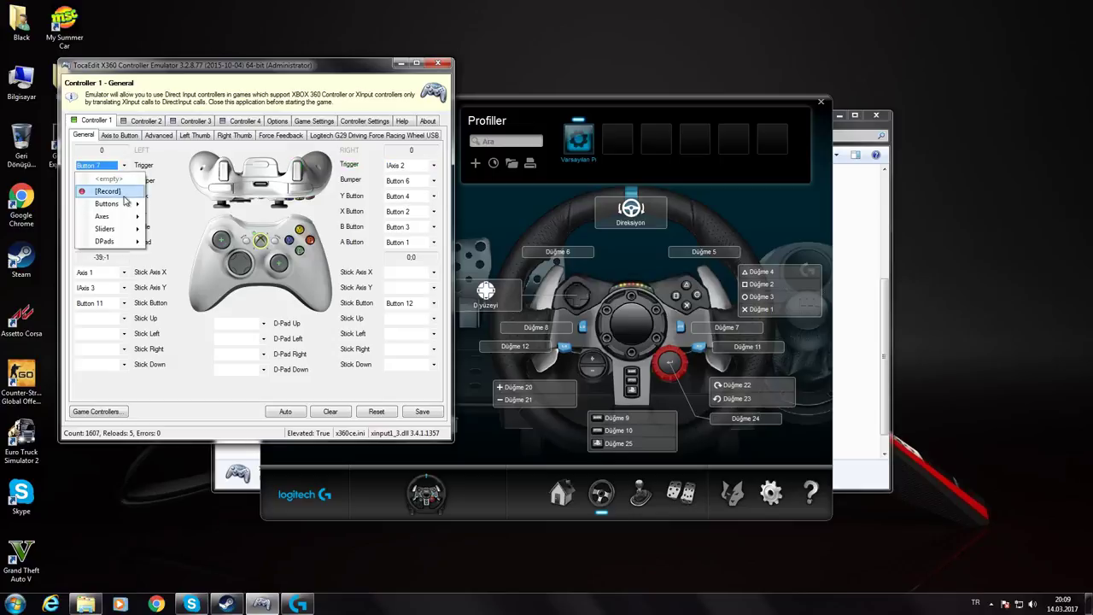
pyautogui.click(108, 192)
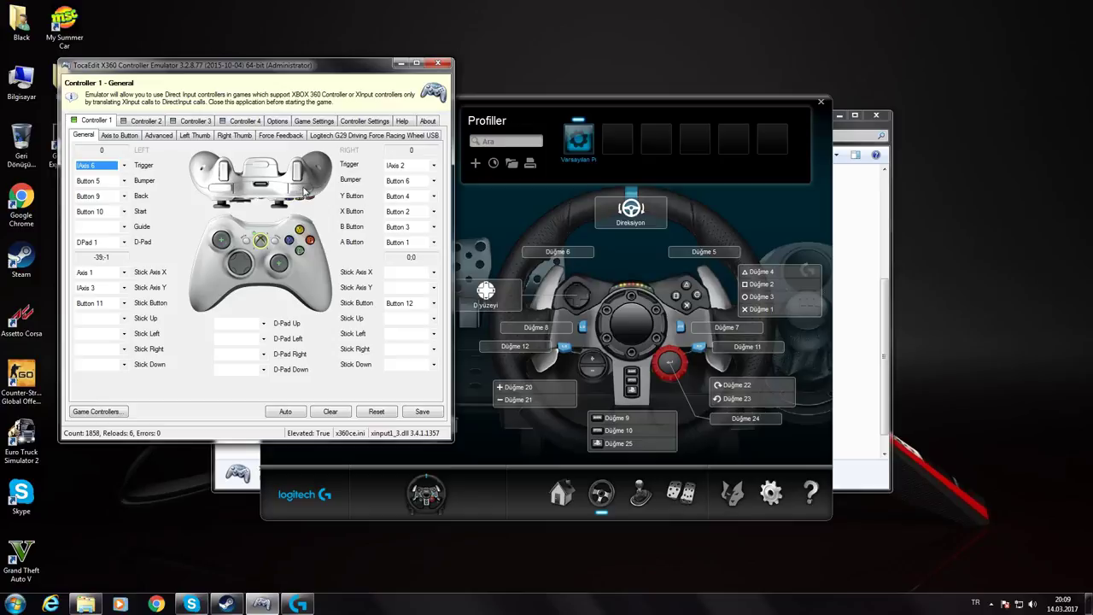
pyautogui.click(408, 181)
pyautogui.click(419, 209)
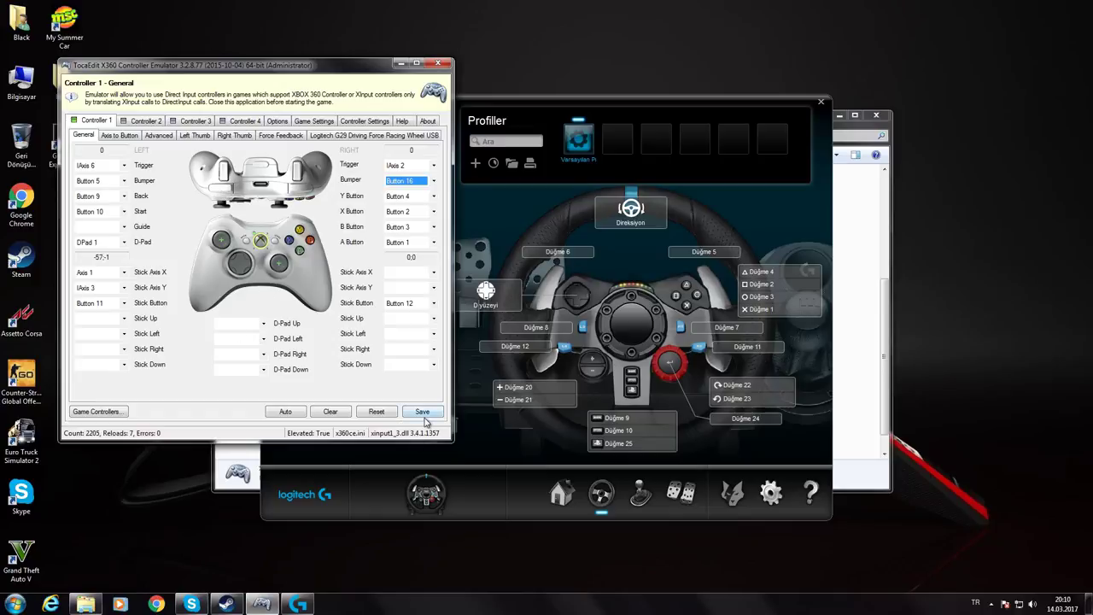
# - Set the left thumb's horizontal axis anti-dead zone to 23% and save the controller configuration
pyautogui.click(120, 138)
pyautogui.click(162, 139)
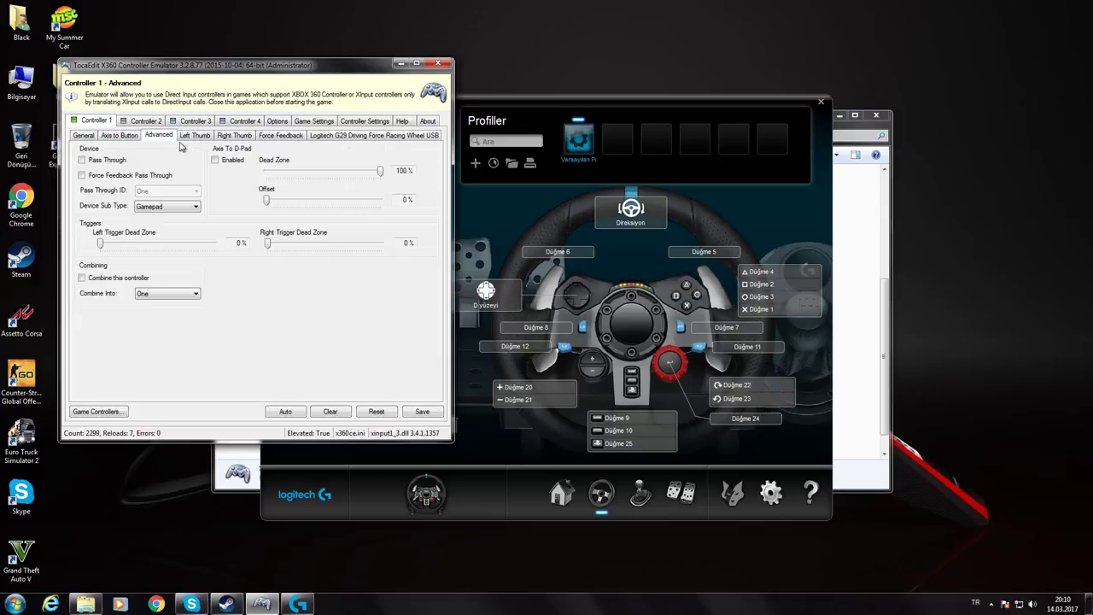
pyautogui.click(191, 138)
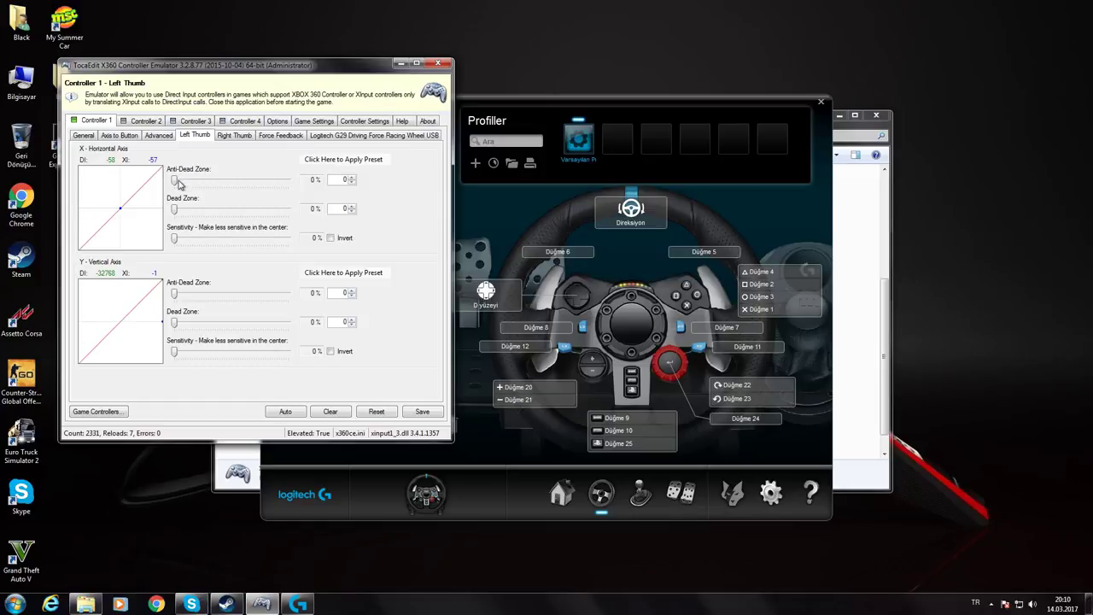
pyautogui.moveTo(174, 181); pyautogui.dragTo(201, 189)
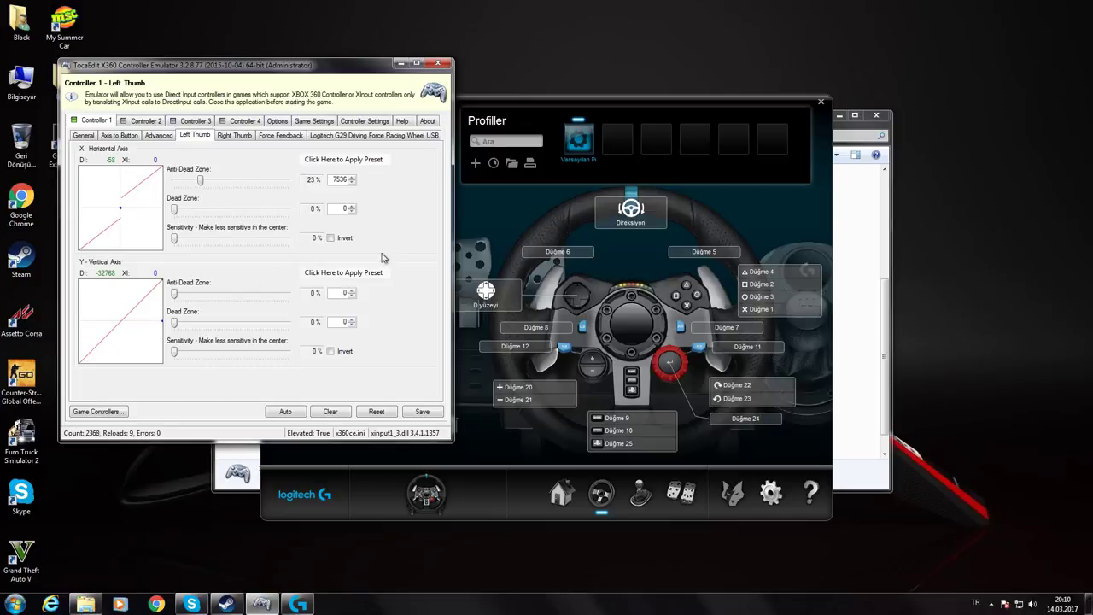
pyautogui.click(426, 413)
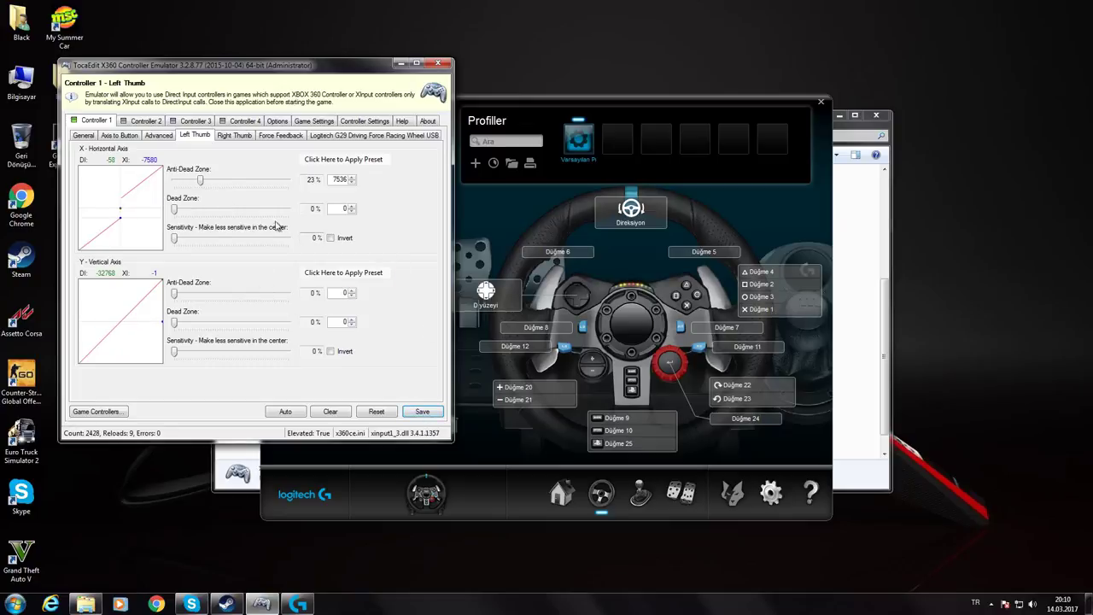
# - Close the controller emulator and the Logitech gaming software, returning to the game folder
pyautogui.click(438, 64)
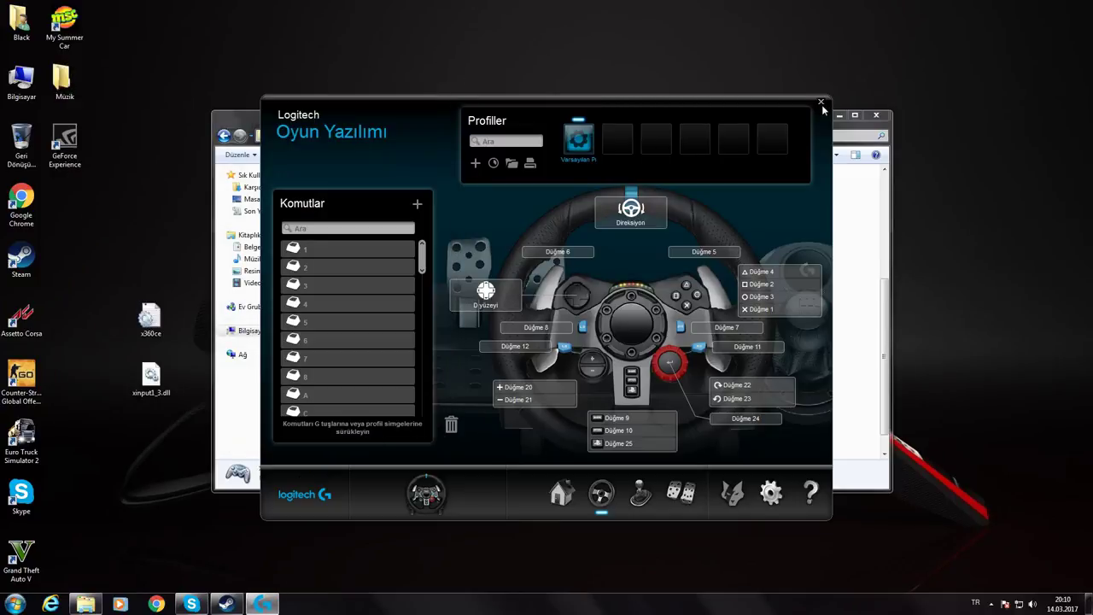
pyautogui.click(820, 104)
pyautogui.click(649, 346)
# - Delete the x360ce configuration file and xinput1_3.dll from the Grand Theft Auto V folder
pyautogui.scroll(6, 633, 346)
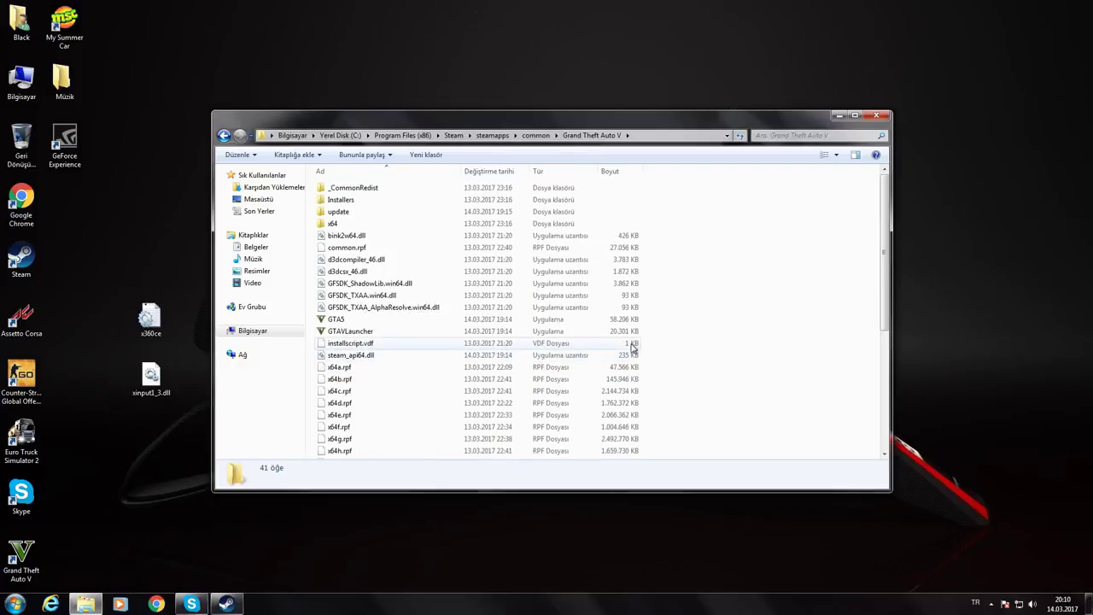
pyautogui.moveTo(108, 246); pyautogui.dragTo(188, 406)
pyautogui.click(415, 379)
pyautogui.scroll(-6, 415, 381)
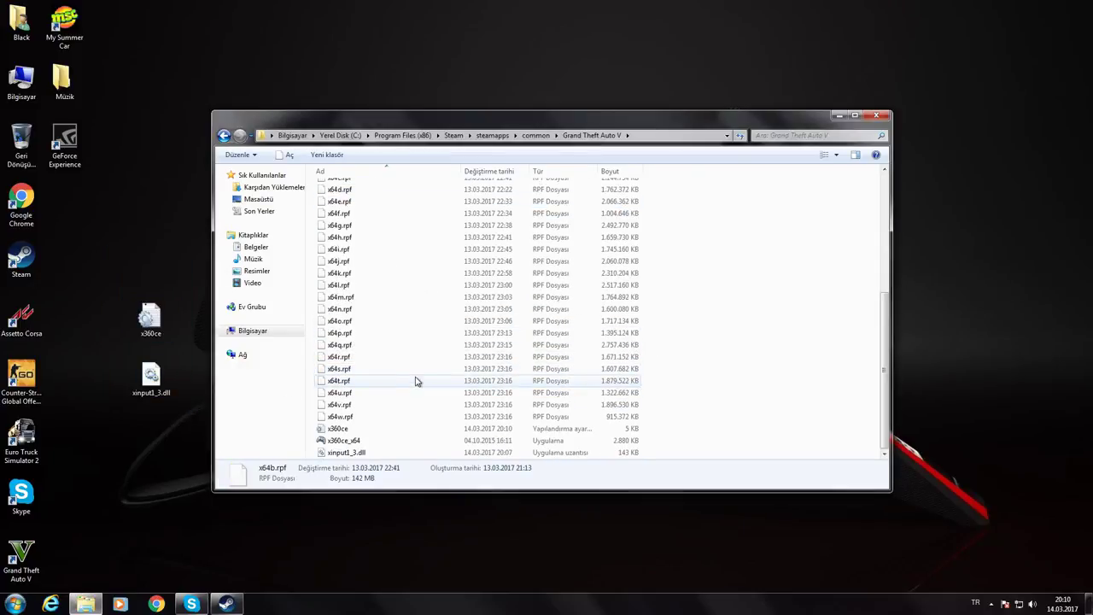
pyautogui.click(383, 428)
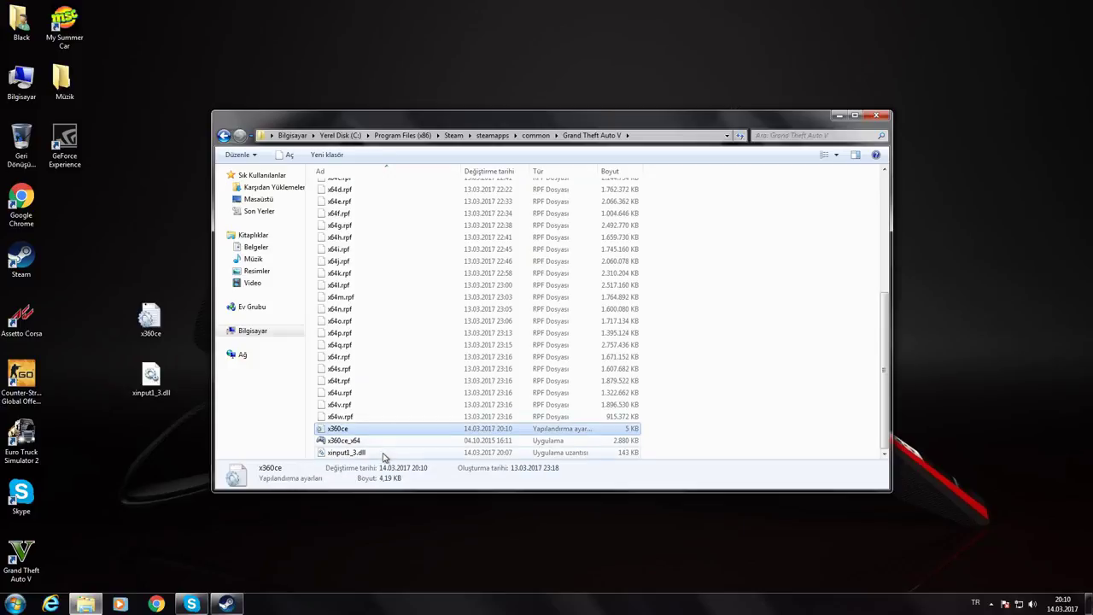
pyautogui.keyDown('ctrl'); pyautogui.click(383, 452); pyautogui.keyUp('ctrl')
pyautogui.press('Delete')
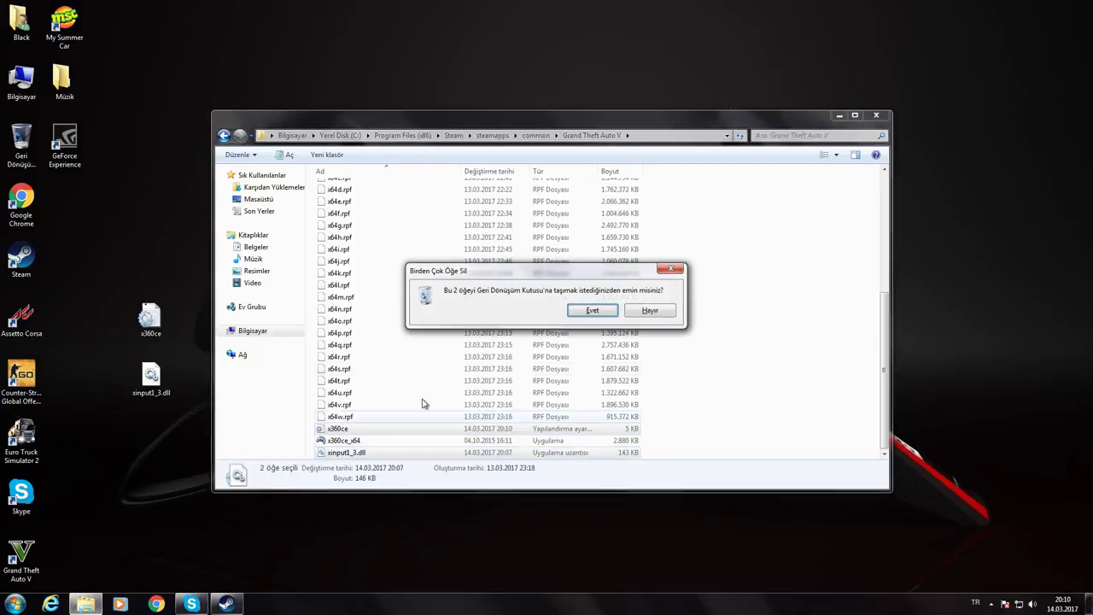
pyautogui.click(578, 315)
# - Move the x360ce configuration file and xinput1_3.dll from the desktop back into the game folder and close the folder
pyautogui.moveTo(147, 318); pyautogui.dragTo(725, 394)
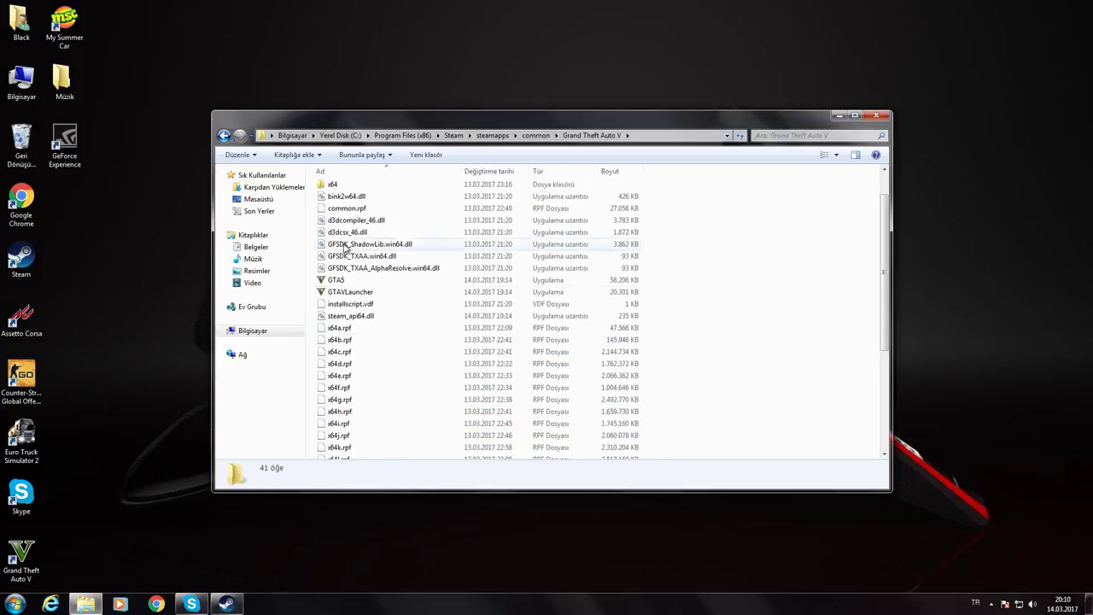
pyautogui.click(876, 115)
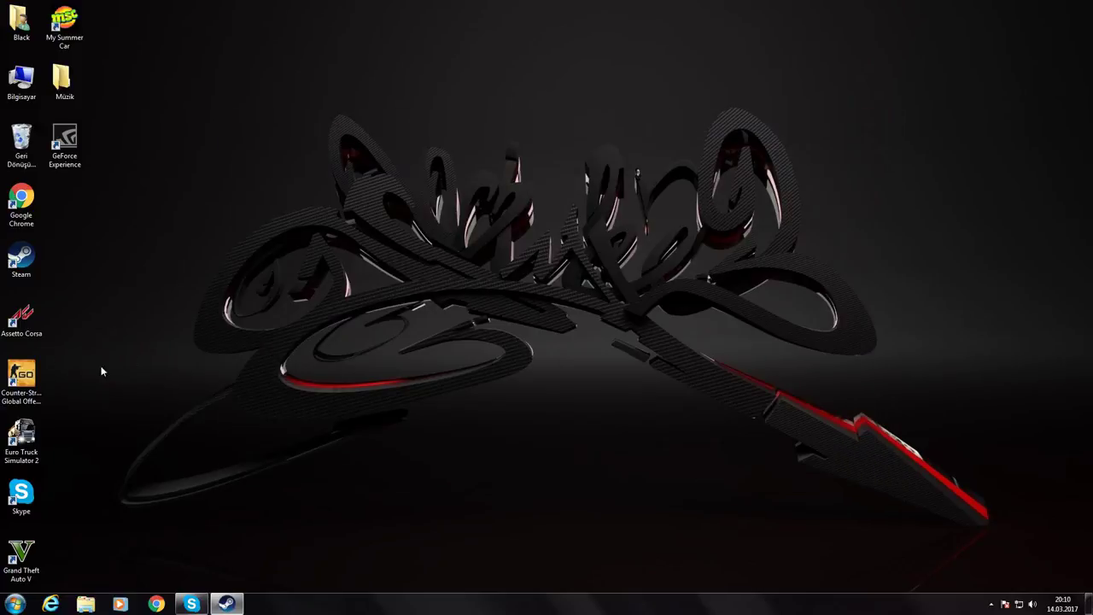
# - Launch Grand Theft Auto V from the Steam library and walk the character out to the parked car
pyautogui.doubleClick(35, 264)
pyautogui.click(149, 44)
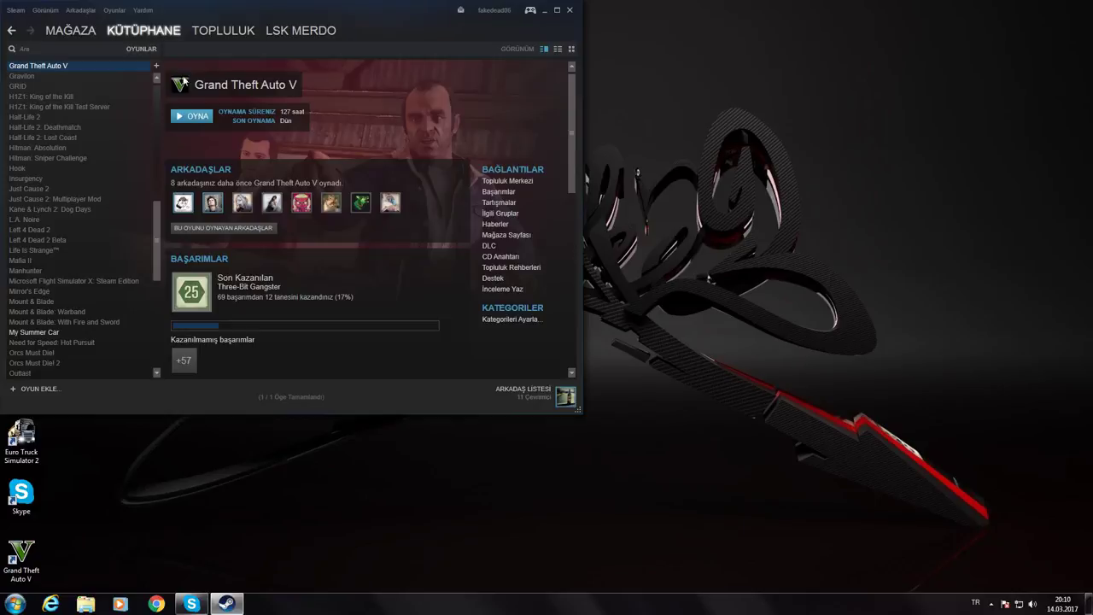
pyautogui.click(192, 116)
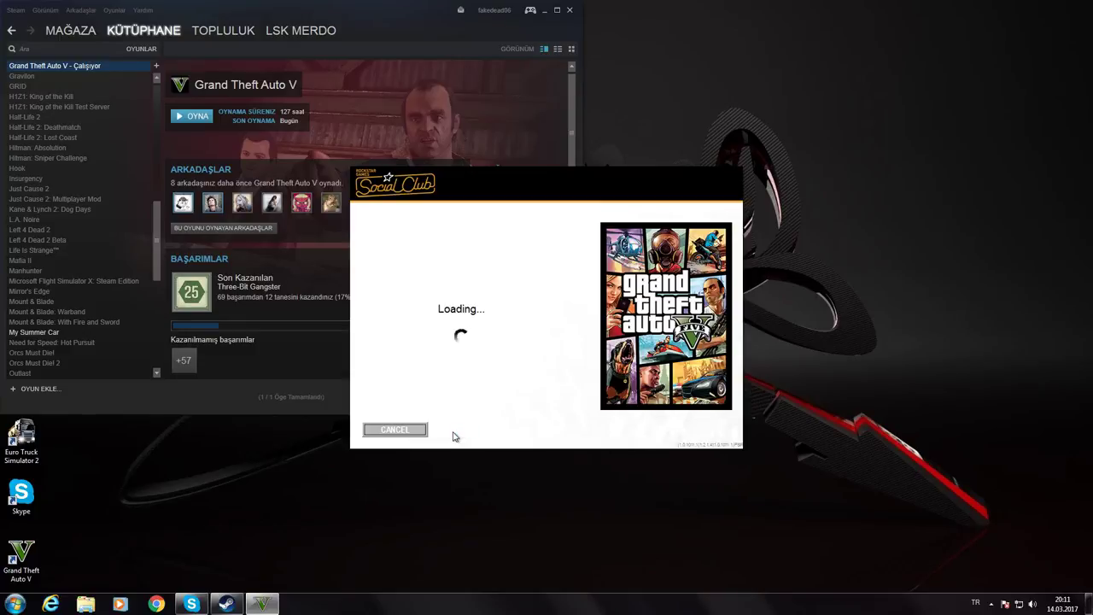
pyautogui.click(366, 437)
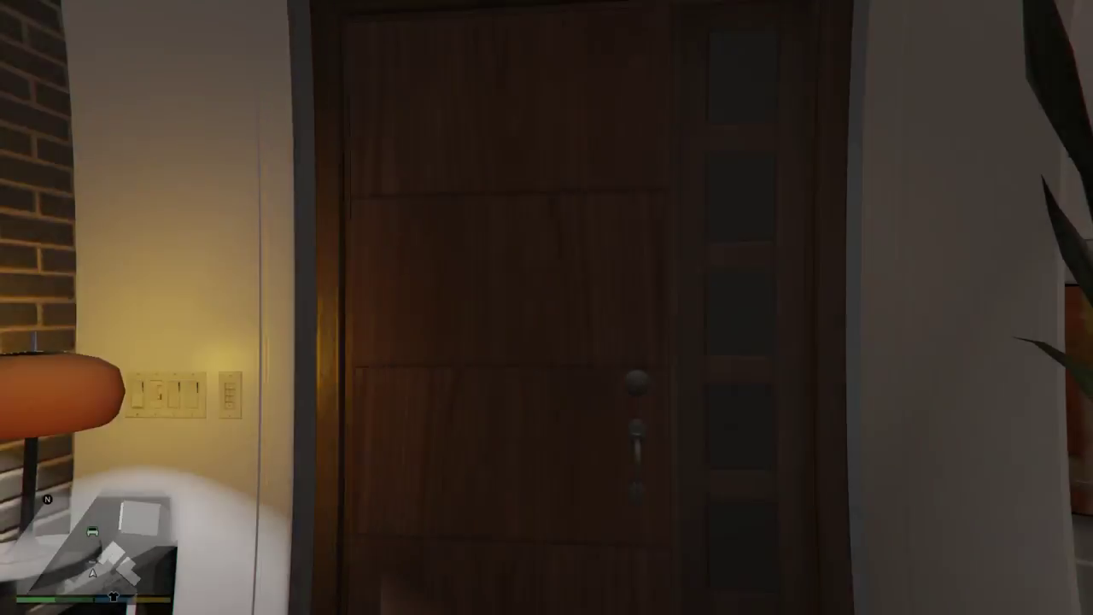
pyautogui.press('w')
# - Look through the audio options in the game's settings and return to the game
pyautogui.press('Escape')
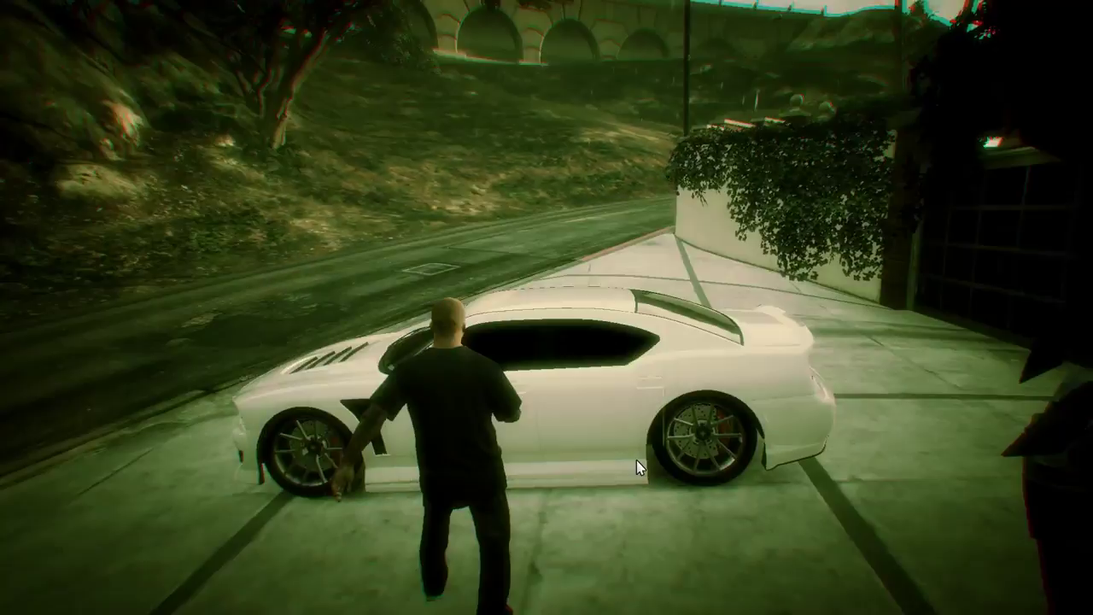
pyautogui.press('Right')
pyautogui.press('Return')
pyautogui.press('Down')
pyautogui.press('Down')
pyautogui.press('Down')
pyautogui.press('Down')
pyautogui.press('Up')
pyautogui.press('Return')
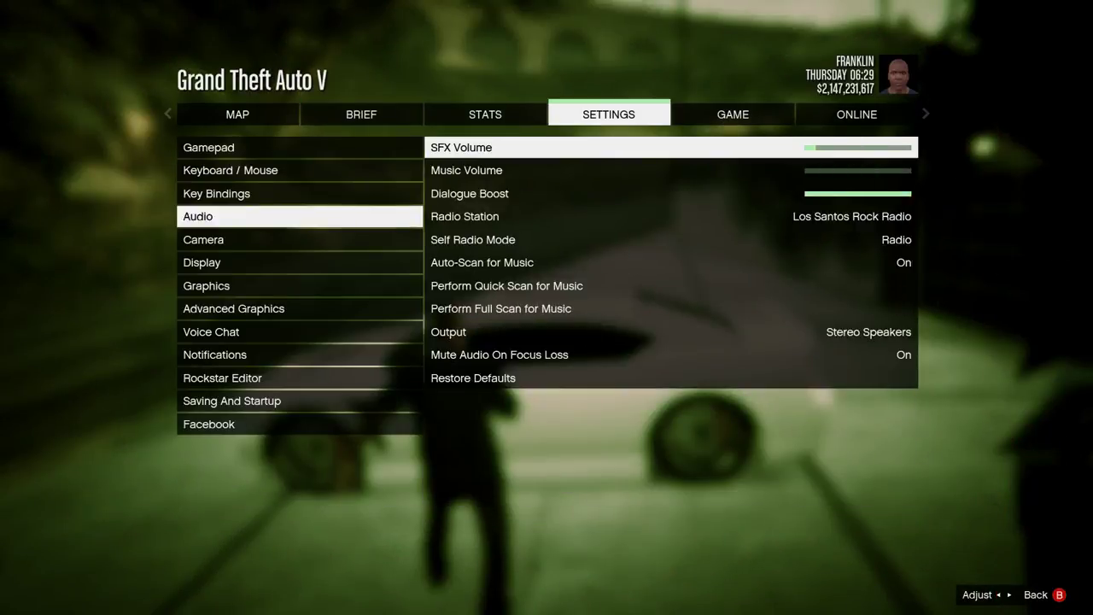
pyautogui.press('Down')
pyautogui.press('Down')
pyautogui.press('Escape')
pyautogui.press('Escape')
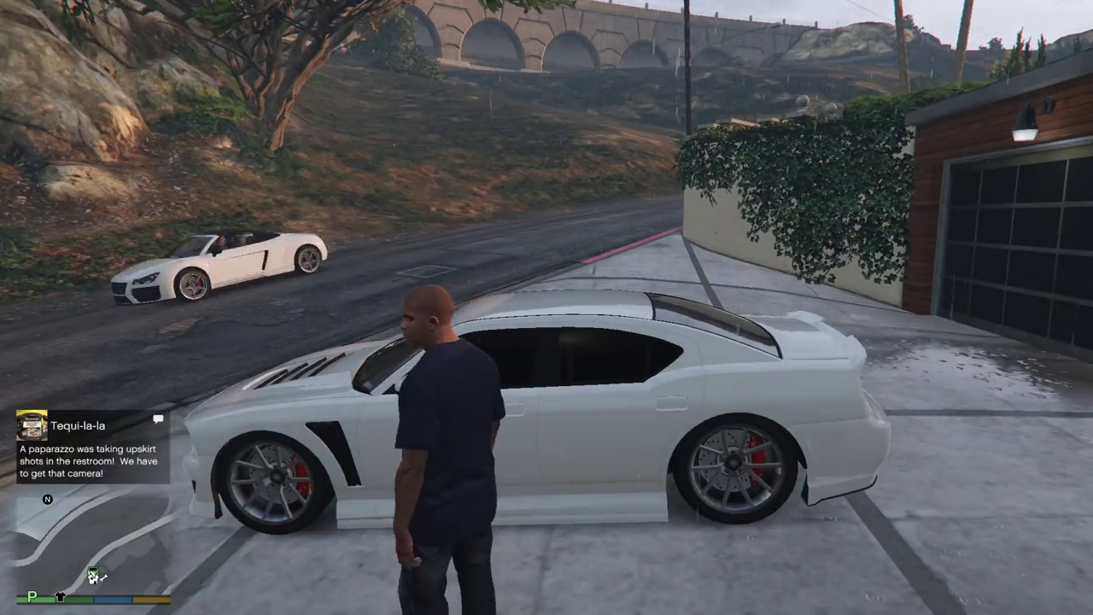
# - Walk the character around the parked white car
pyautogui.press('s')
pyautogui.press('w')
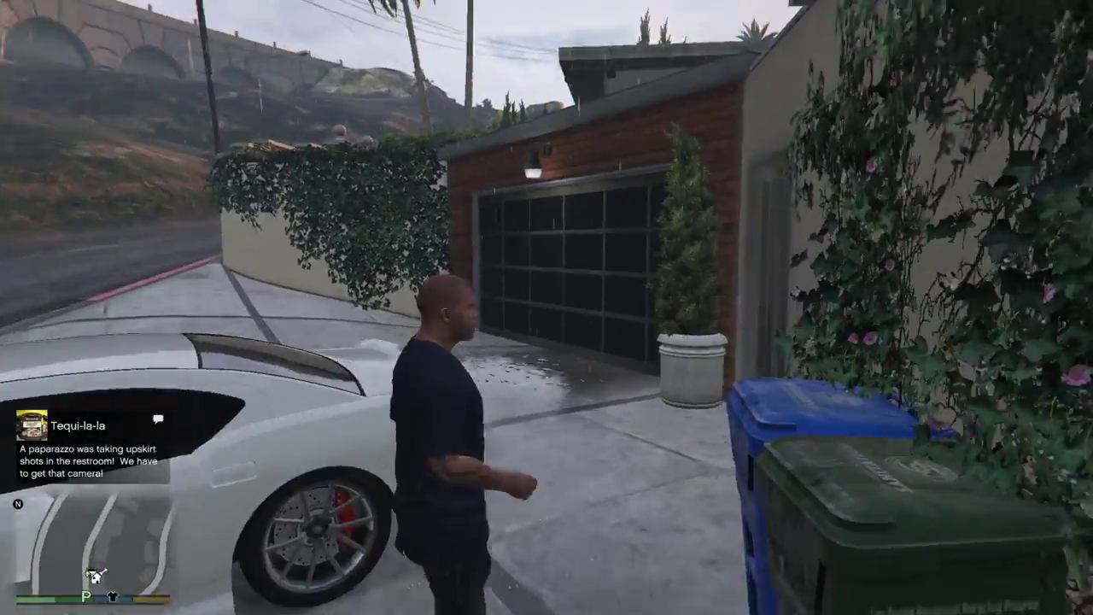